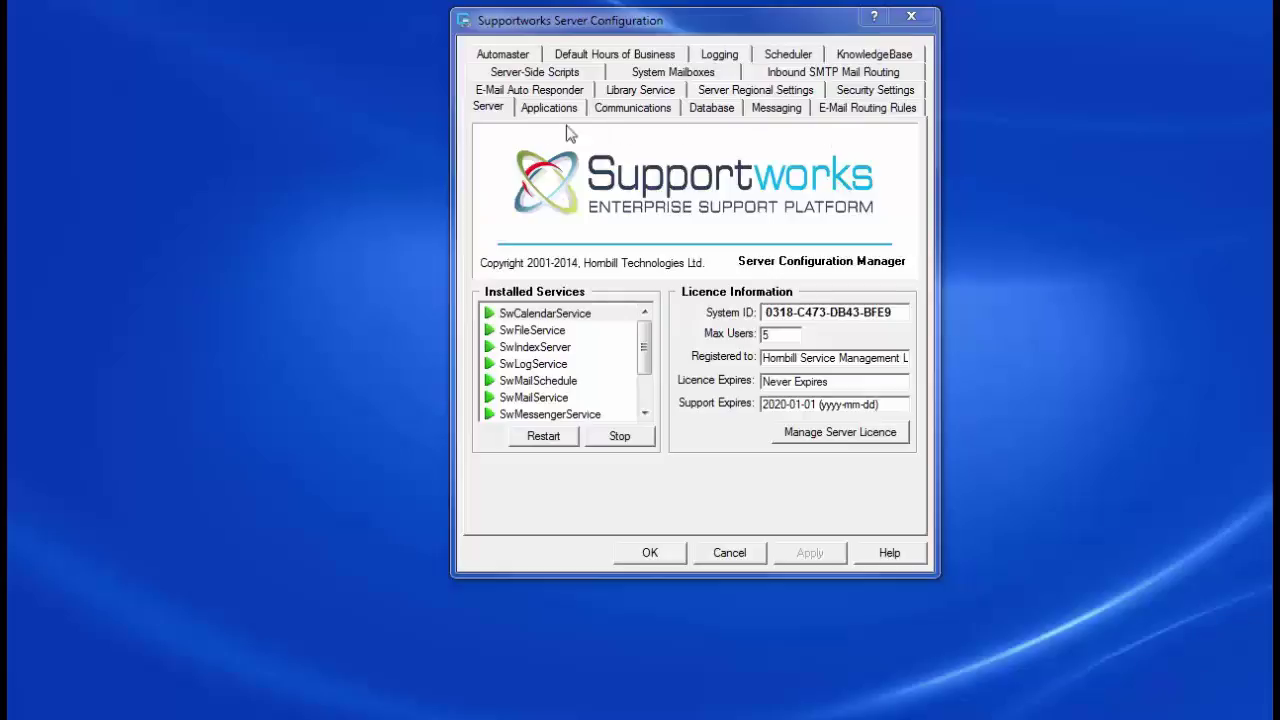
# Step: Show the Inbound SMTP Mail Routing settings, with SMTP on port 25 and no domains listed
pyautogui.click(778, 72)
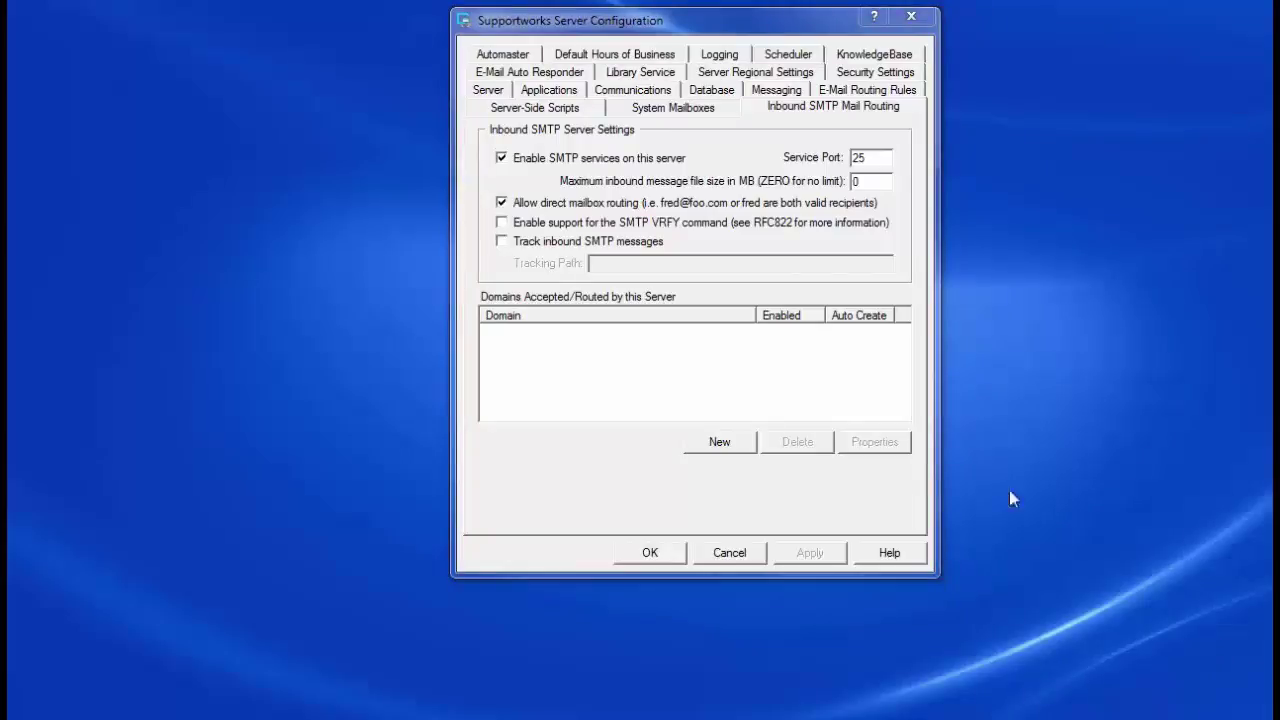
# Step: Add test.hornbill.com as an accepted domain without adding addresses to existing mailboxes
pyautogui.click(716, 444)
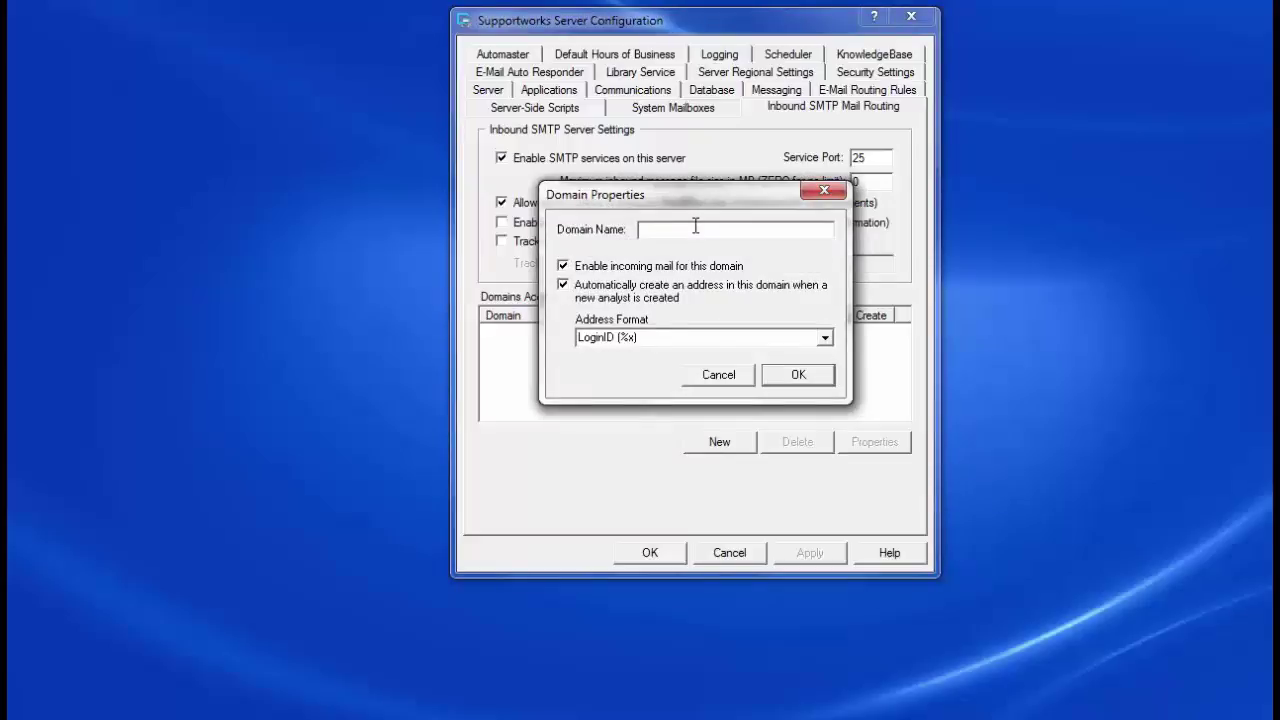
pyautogui.write('test.hornbill.com')
pyautogui.click(789, 376)
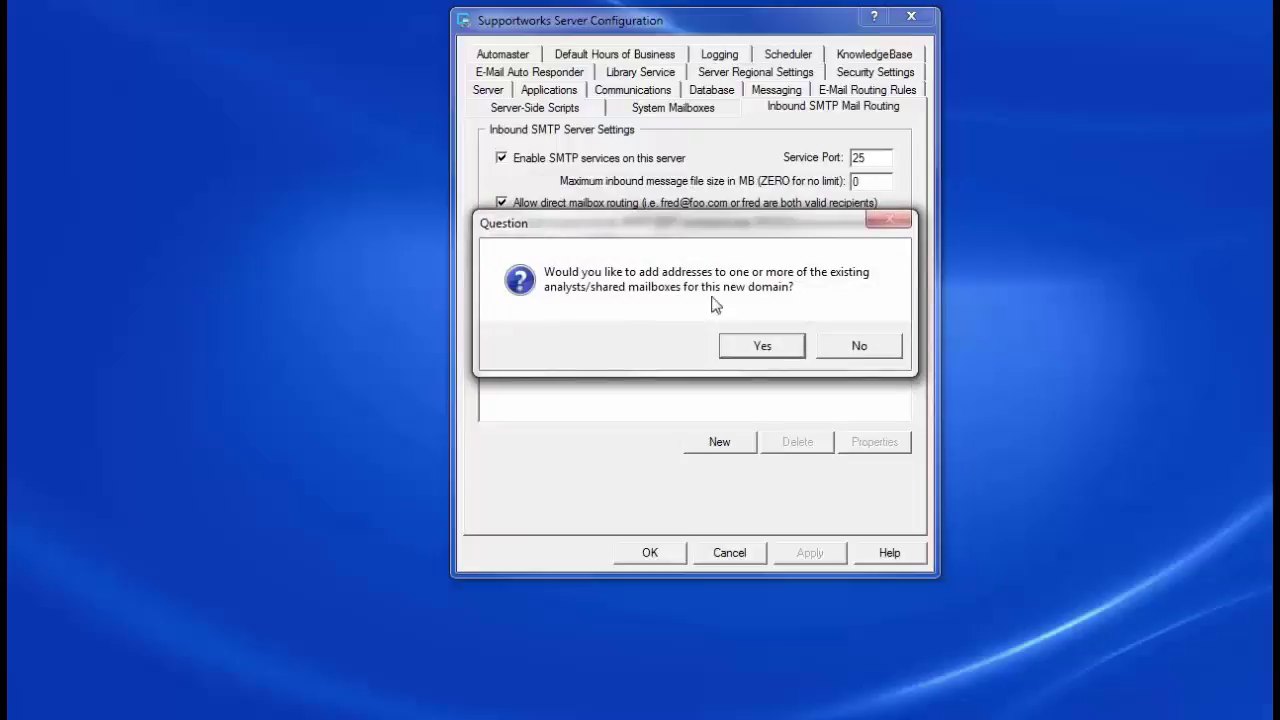
pyautogui.click(856, 347)
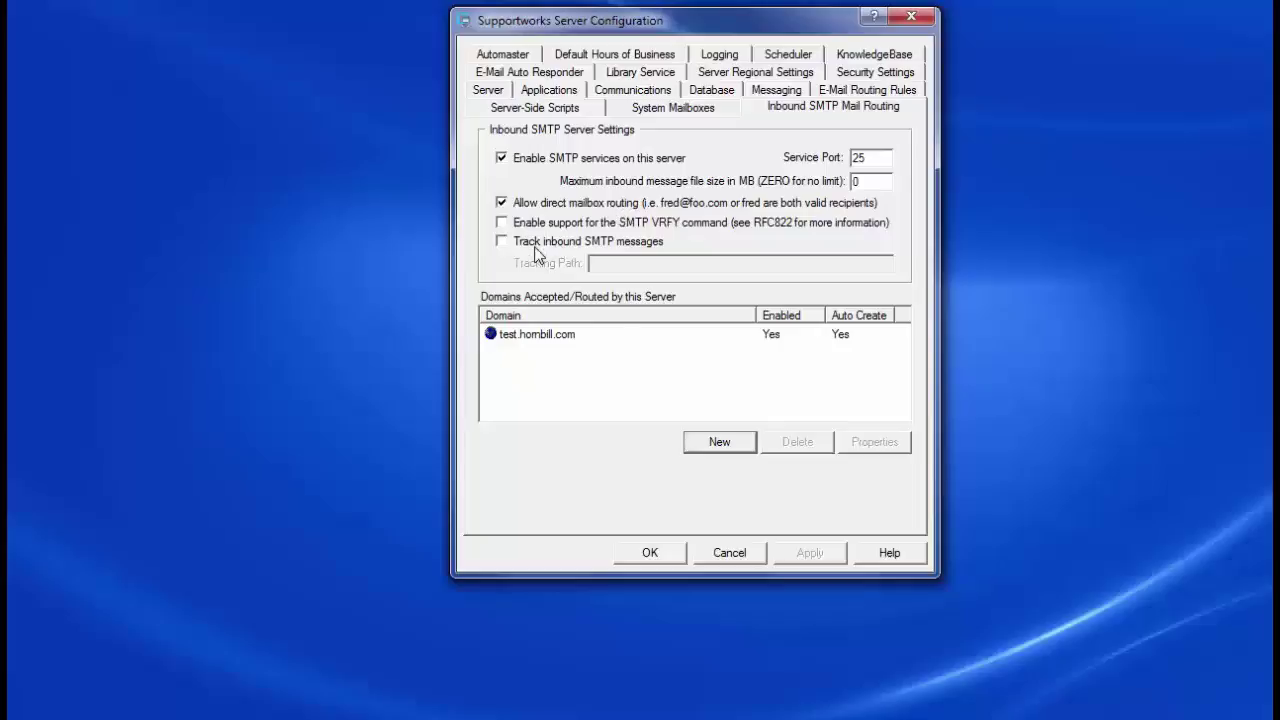
pyautogui.click(1063, 514)
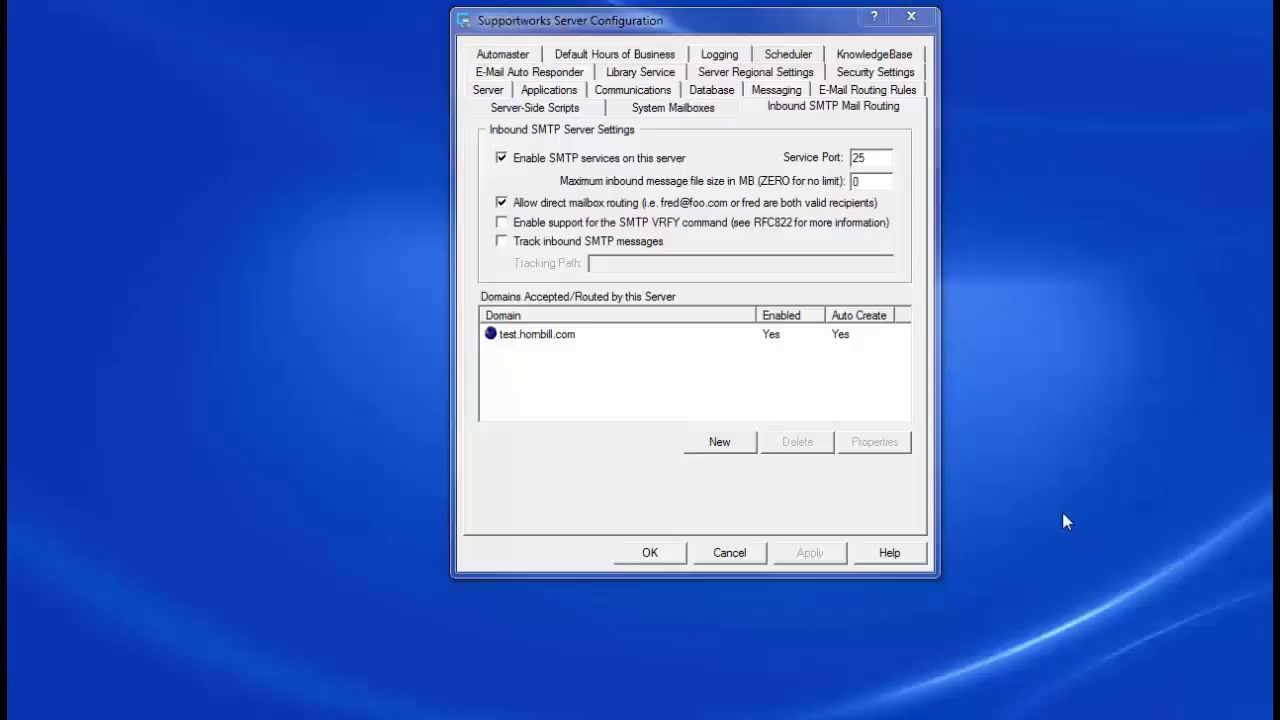
# Step: Create the shared mailbox 'helpdesk' with display name 'Supportworks Helpdesk'
pyautogui.click(712, 115)
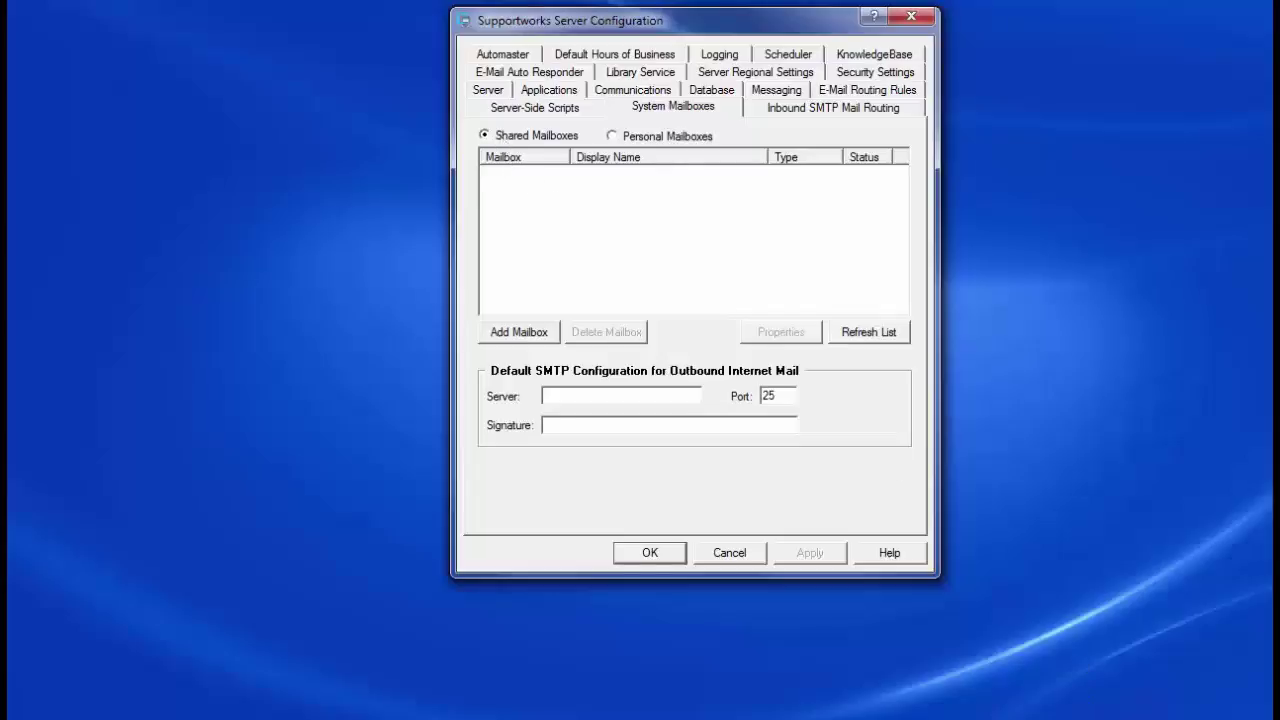
pyautogui.click(534, 336)
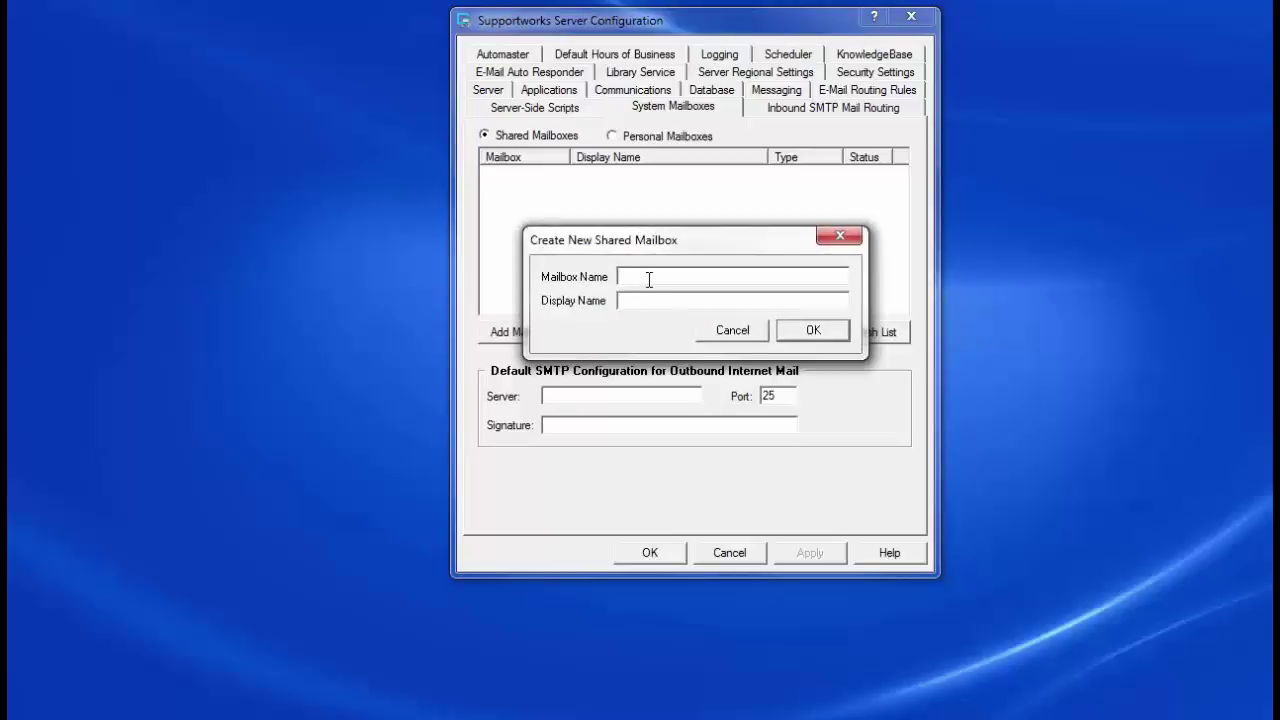
pyautogui.write('helpdesk')
pyautogui.press('Tab')
pyautogui.write('Su')
pyautogui.write('pportwkd')
pyautogui.press('BackSpace')
pyautogui.press('BackSpace')
pyautogui.press('BackSpace')
pyautogui.write('works')
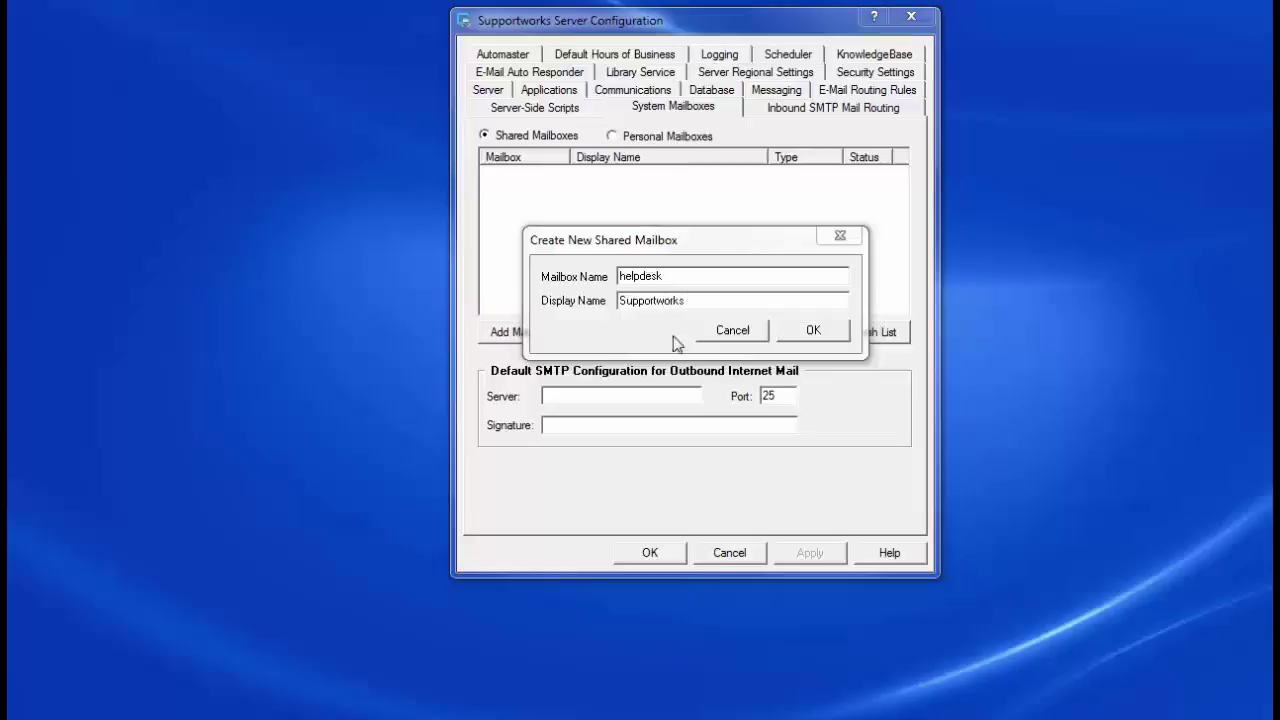
pyautogui.write(' Helpdesk')
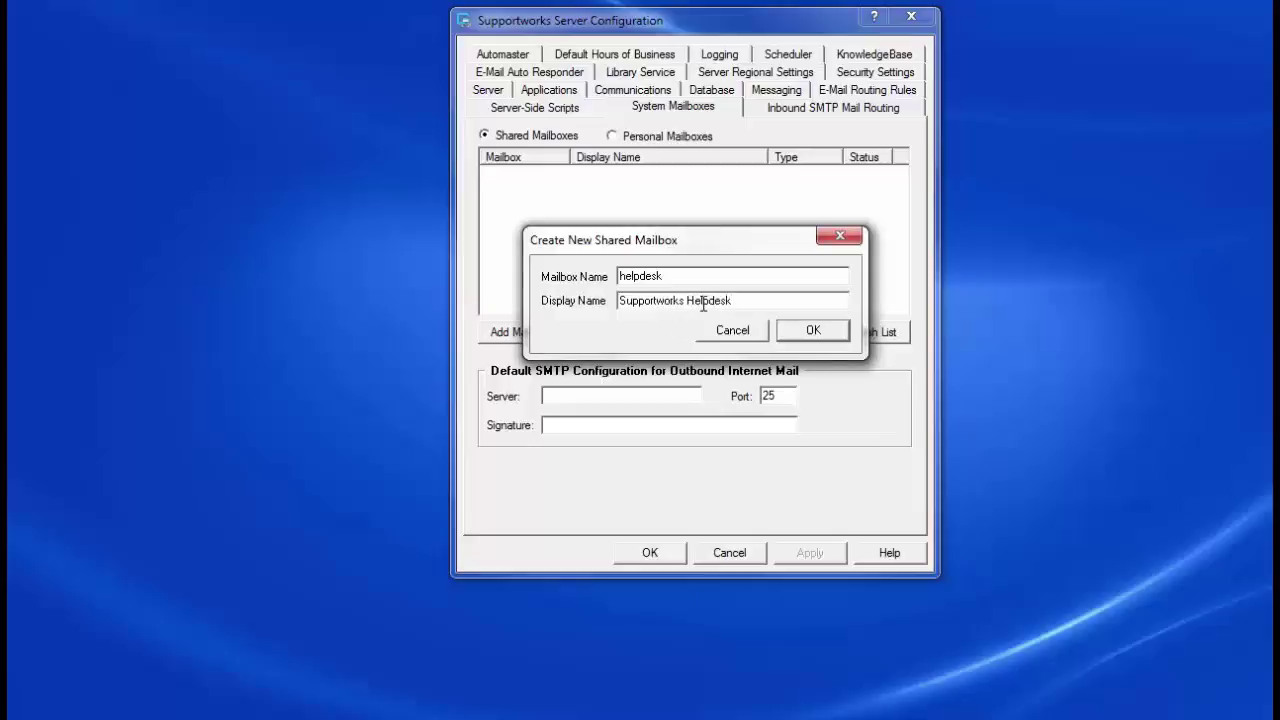
pyautogui.click(815, 330)
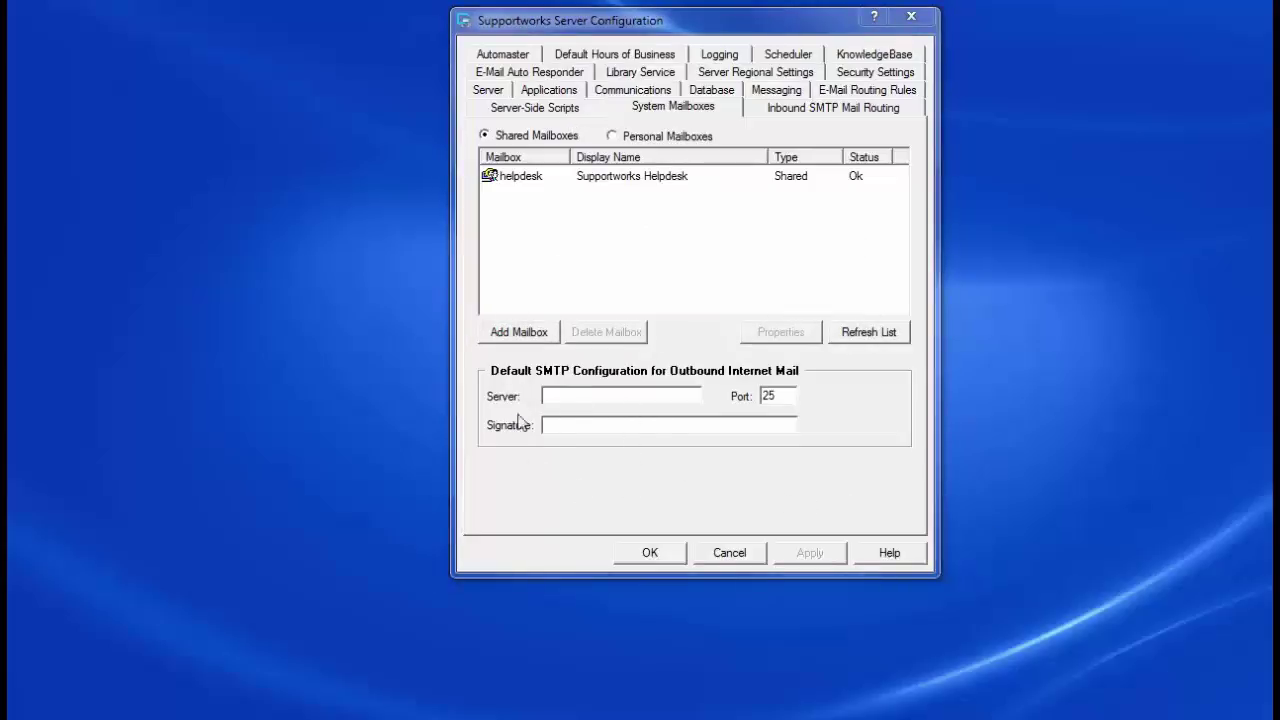
# Step: Set the default outbound SMTP server to ex2k7test.test.hornbill.com
pyautogui.click(566, 397)
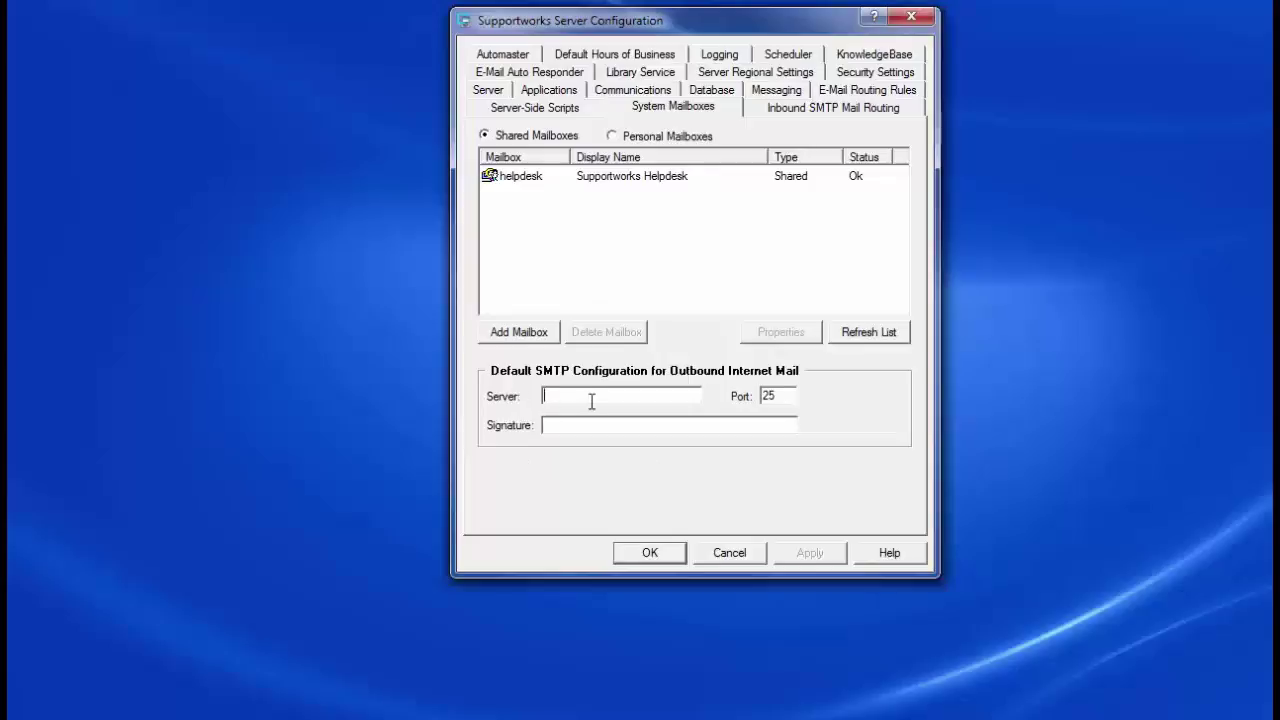
pyautogui.write('ex2')
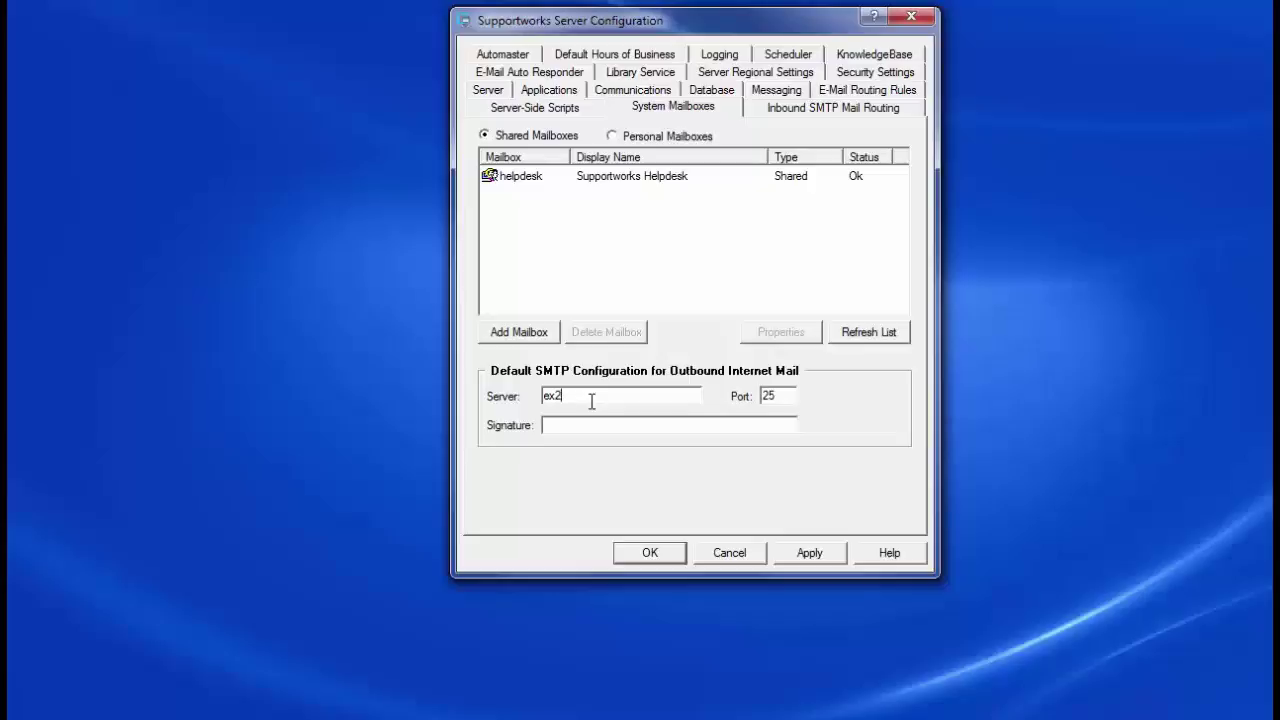
pyautogui.write('k7test.')
pyautogui.click(1200, 717)
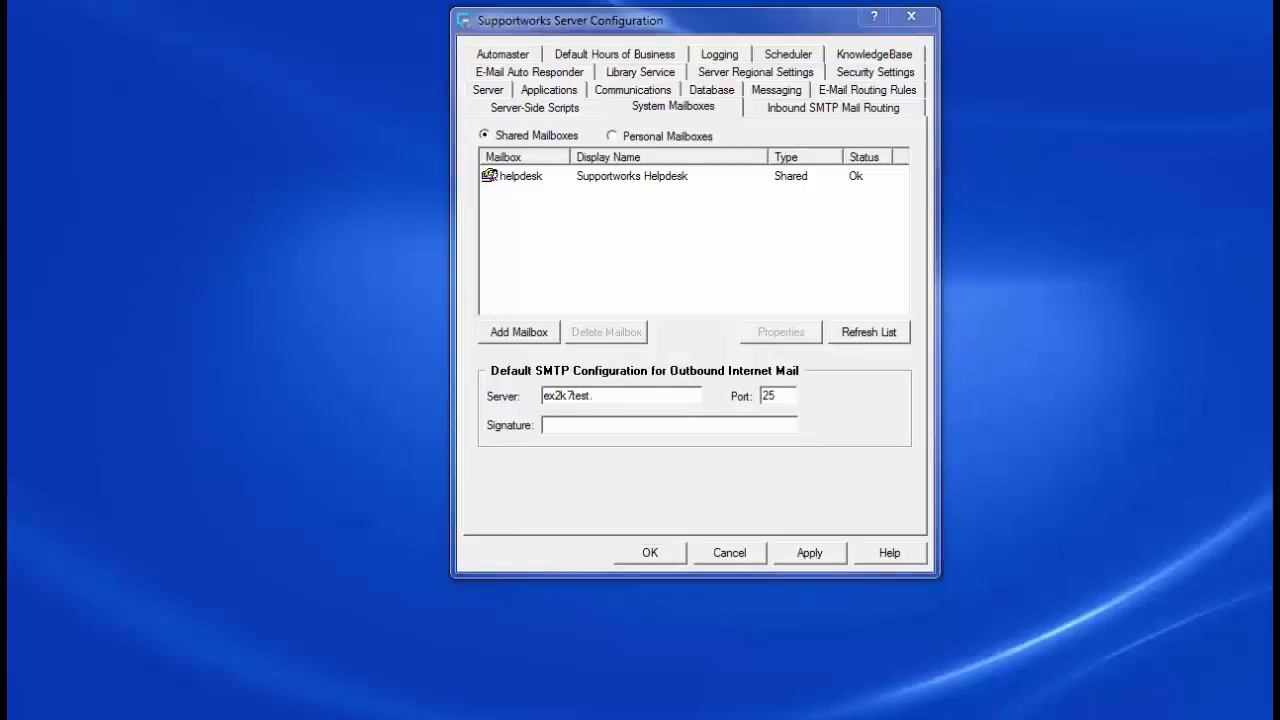
pyautogui.click(627, 398)
pyautogui.write('test.hornbill.com')
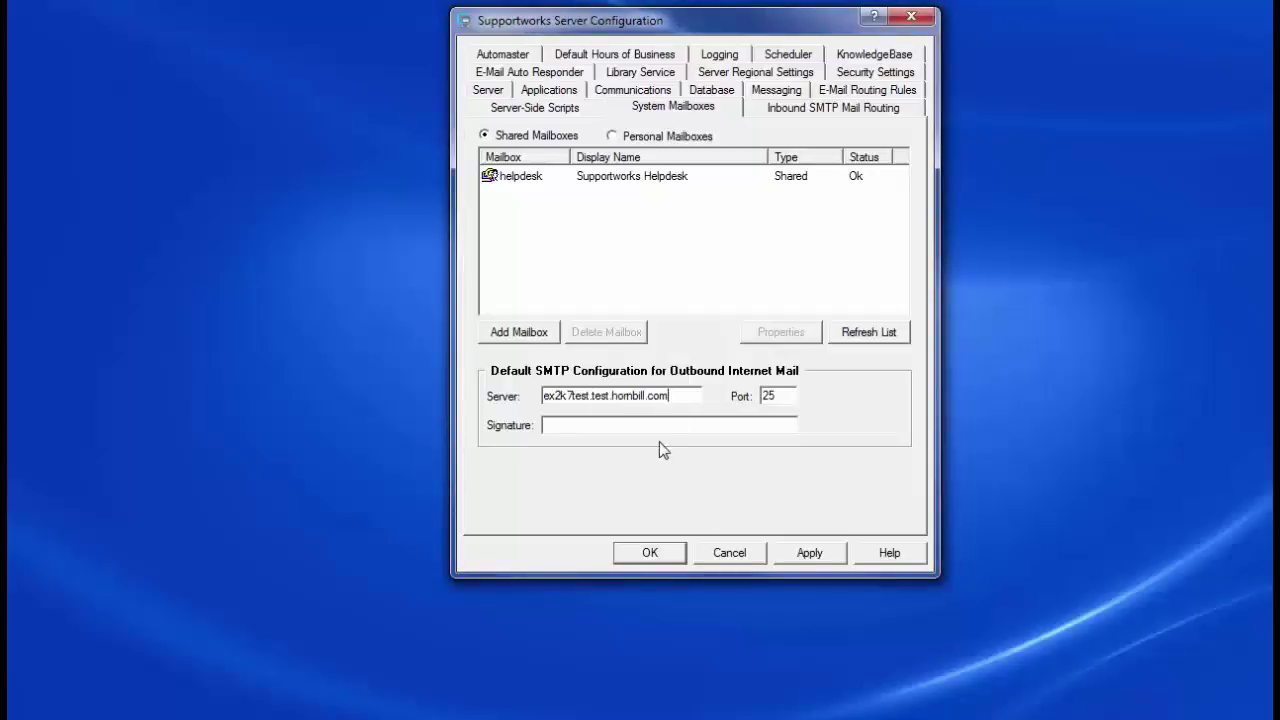
# Step: Enter the sender e-mail address as the outbound signature, then apply and close the configuration
pyautogui.click(657, 425)
pyautogui.click(809, 553)
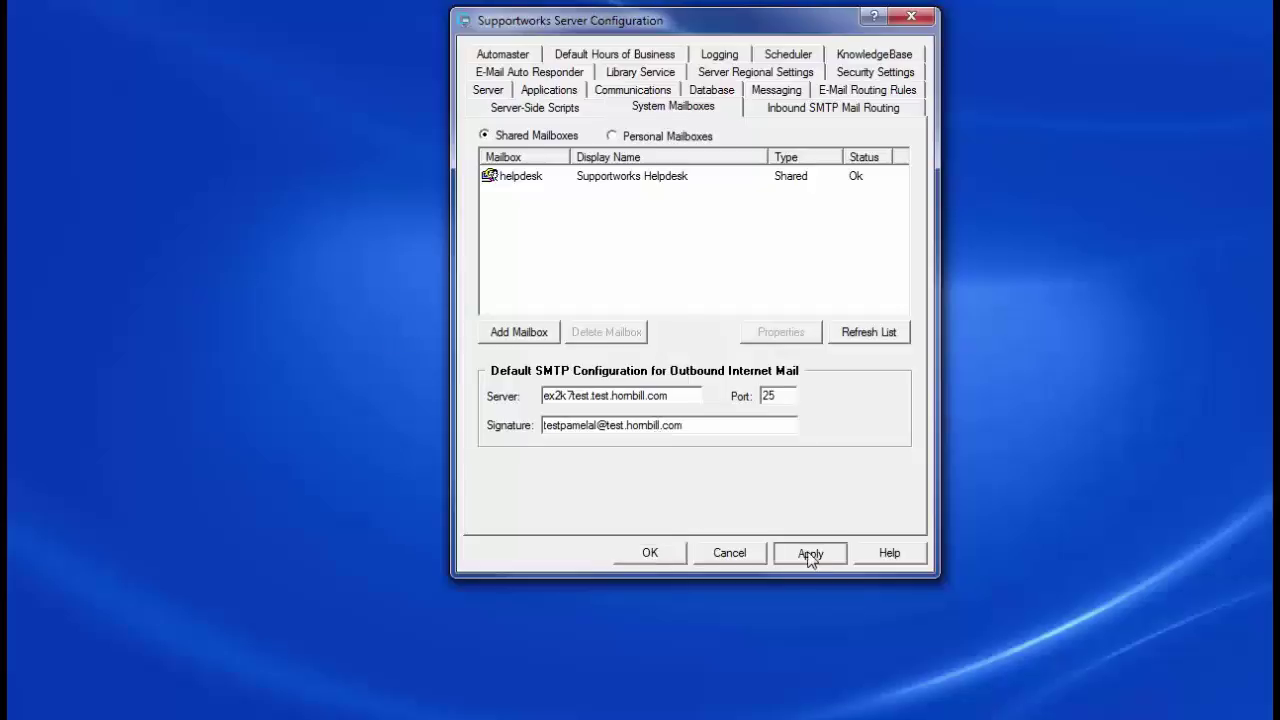
pyautogui.click(650, 553)
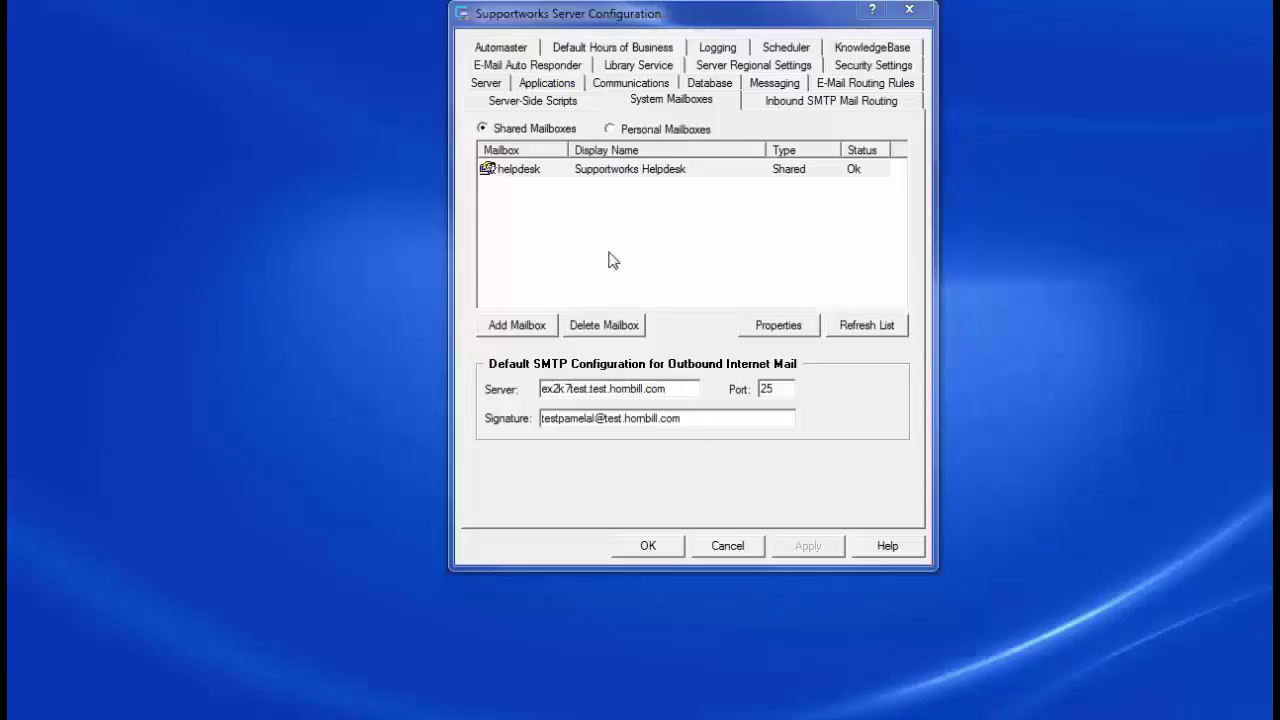
# Step: Open the properties of the helpdesk shared mailbox
pyautogui.click(590, 170)
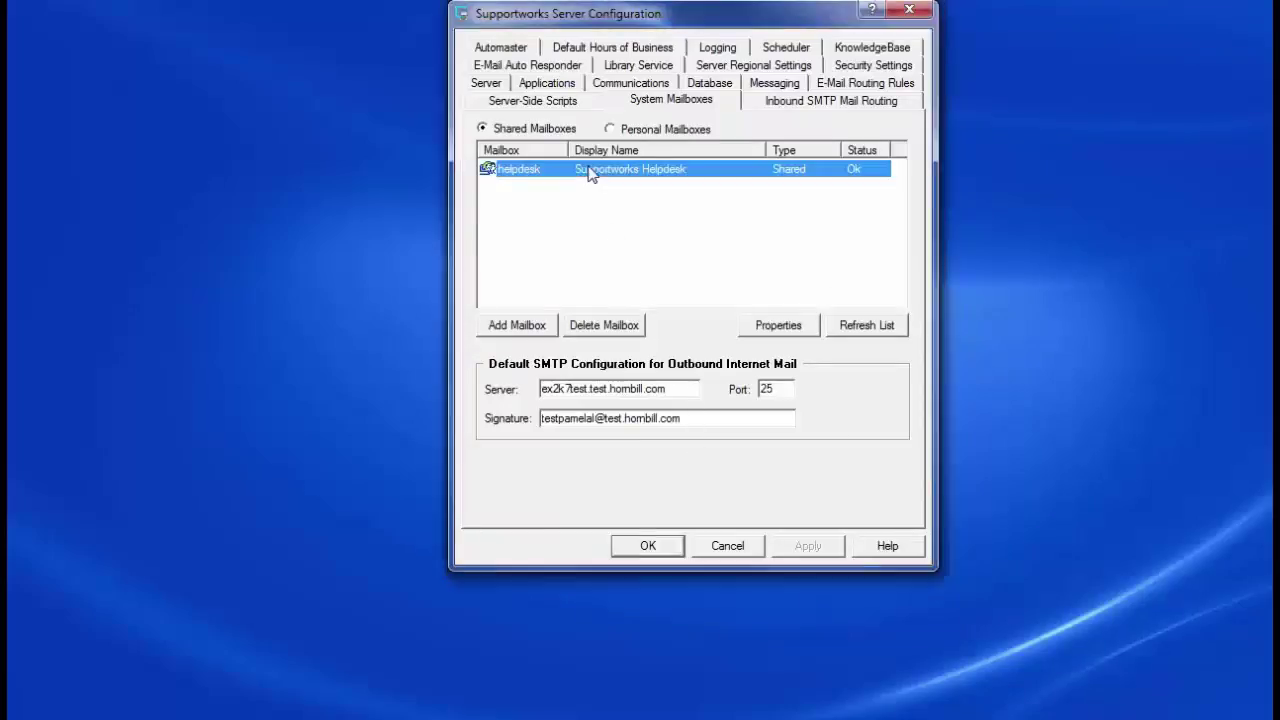
pyautogui.doubleClick(590, 172)
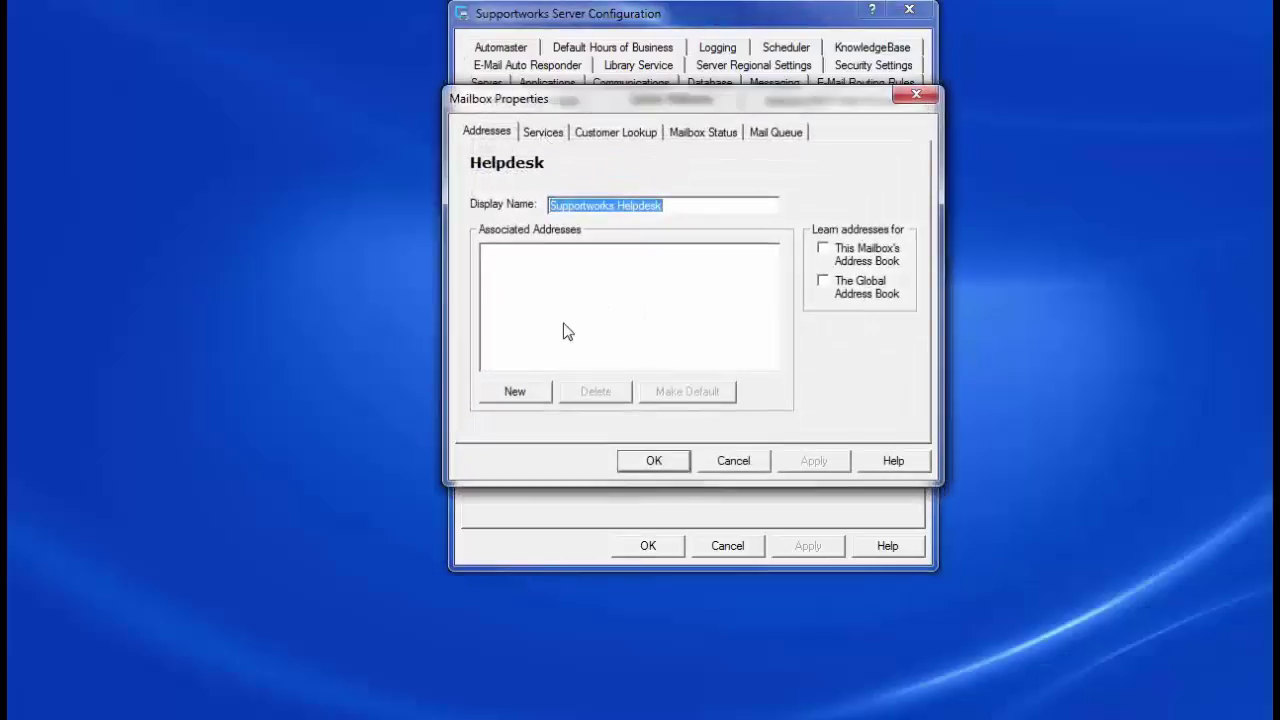
pyautogui.click(566, 331)
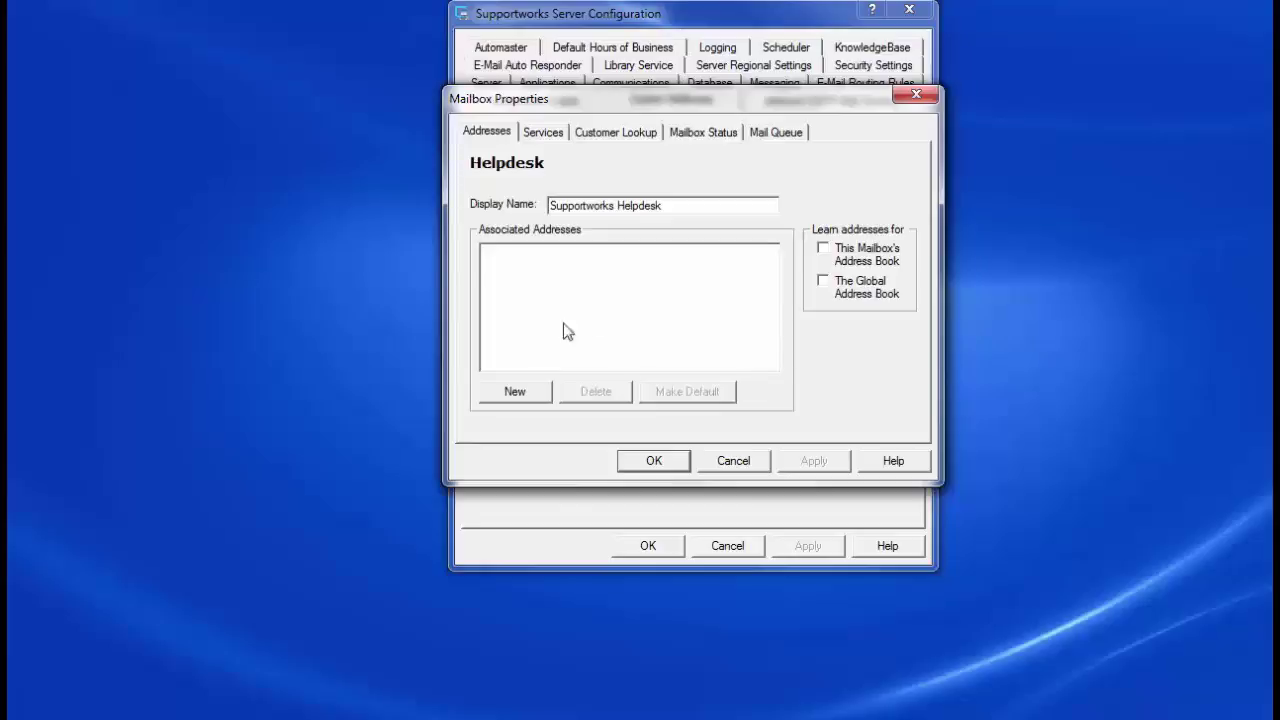
# Step: Add a recipient address on test.hornbill.com to the mailbox and make it the default
pyautogui.click(532, 393)
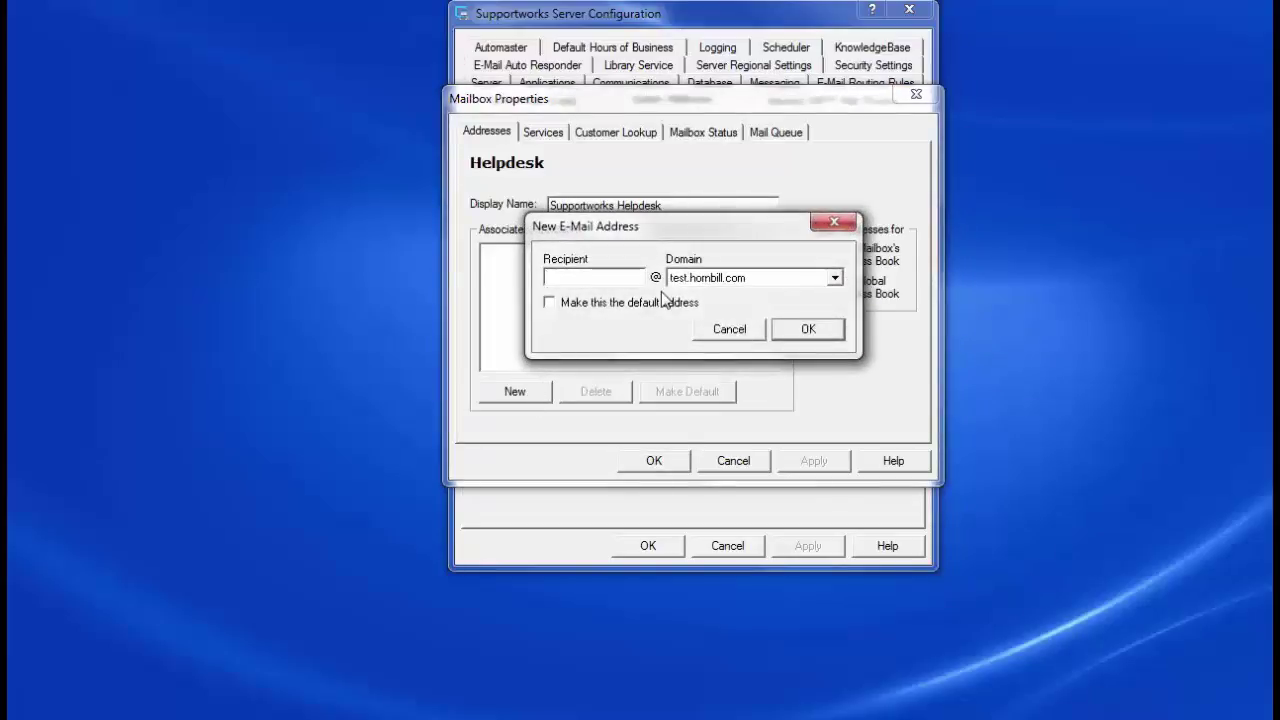
pyautogui.write('TESTPAMELAL')
pyautogui.press('BackSpace')
pyautogui.press('BackSpace')
pyautogui.press('BackSpace')
pyautogui.press('BackSpace')
pyautogui.press('BackSpace')
pyautogui.press('BackSpace')
pyautogui.press('BackSpace')
pyautogui.press('BackSpace')
pyautogui.press('BackSpace')
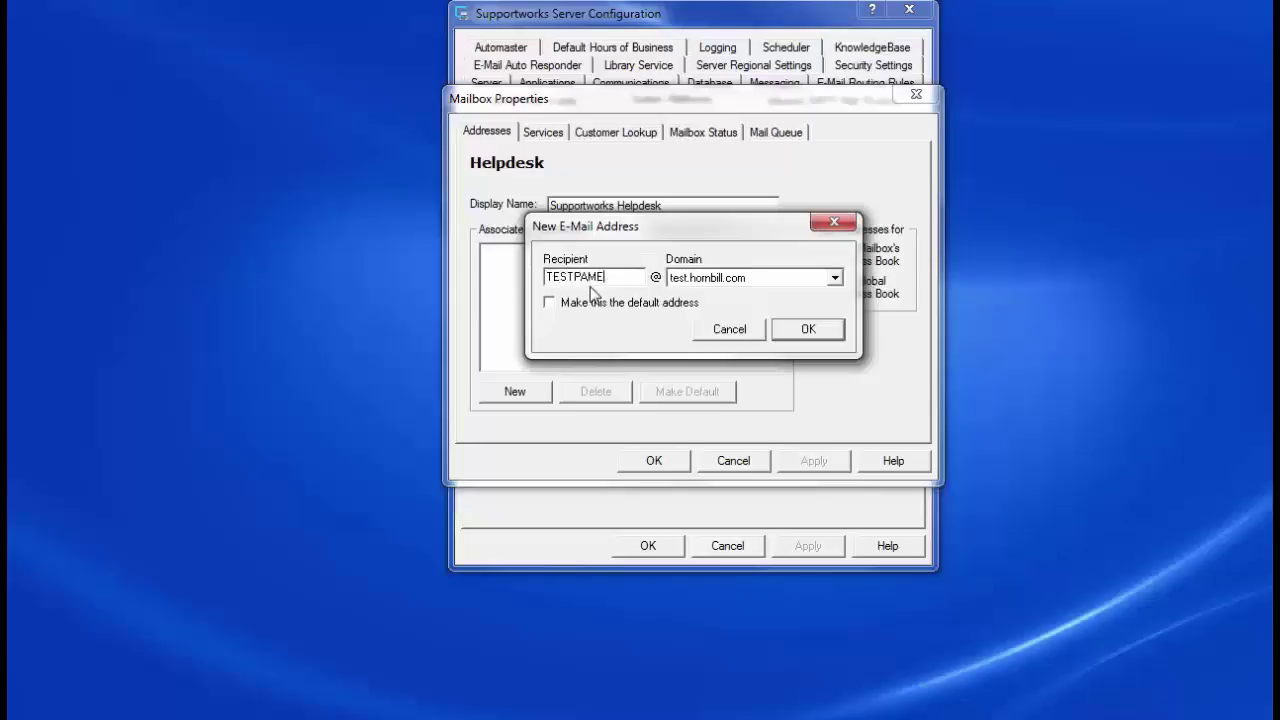
pyautogui.press('BackSpace')
pyautogui.press('BackSpace')
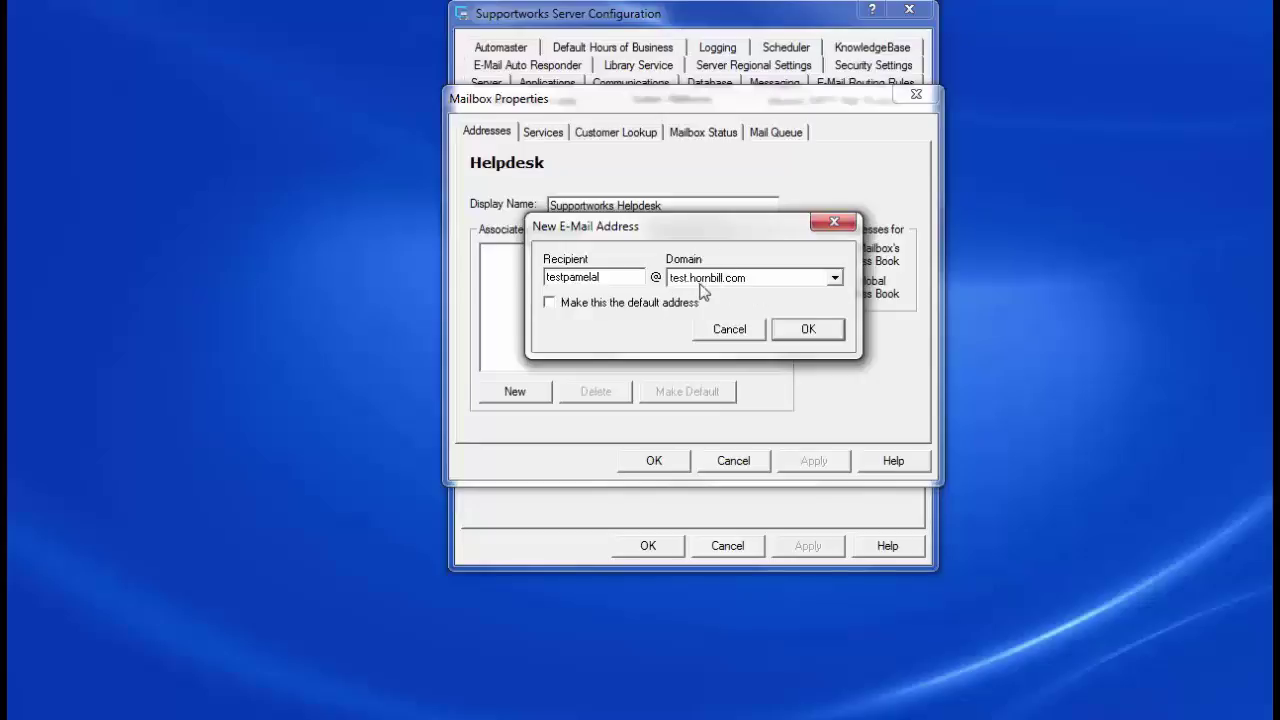
pyautogui.click(798, 333)
pyautogui.click(549, 302)
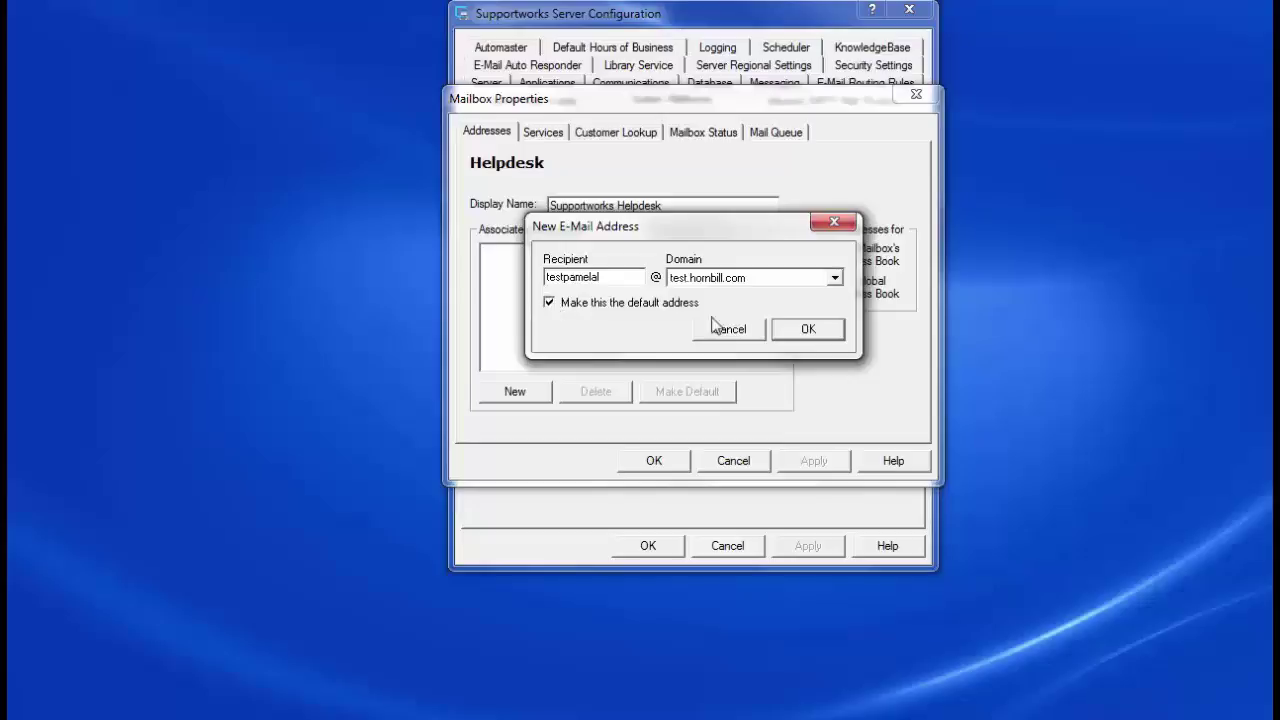
pyautogui.click(810, 331)
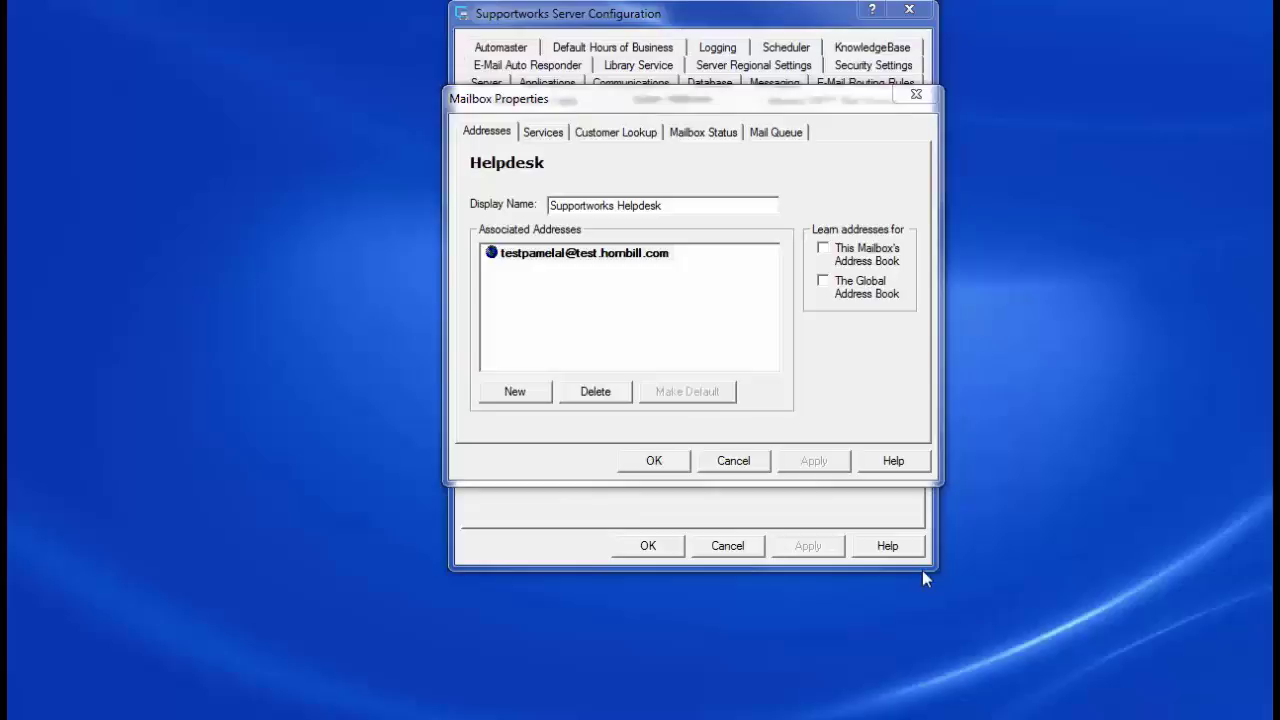
# Step: Show the Helpdesk mailbox's empty Services list and start a new SMTP service
pyautogui.click(538, 140)
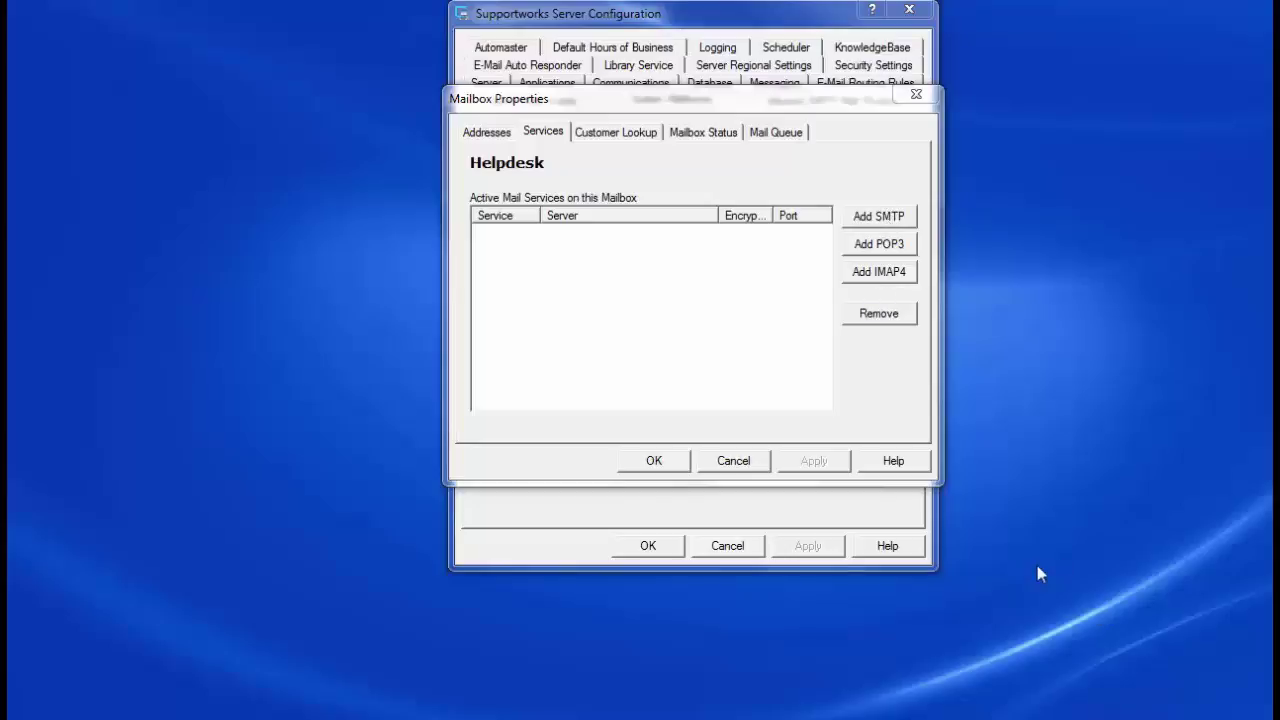
pyautogui.click(904, 222)
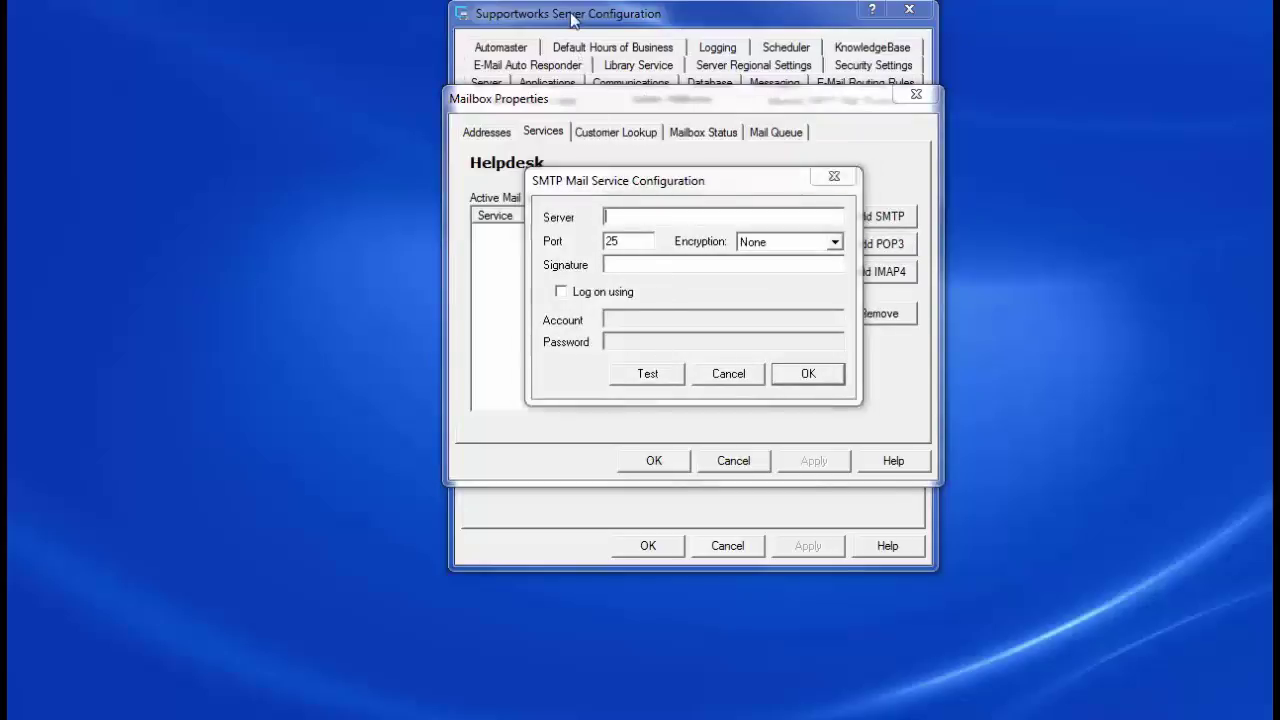
# Step: Cancel the empty SMTP setup and copy the default outbound server name
pyautogui.click(737, 378)
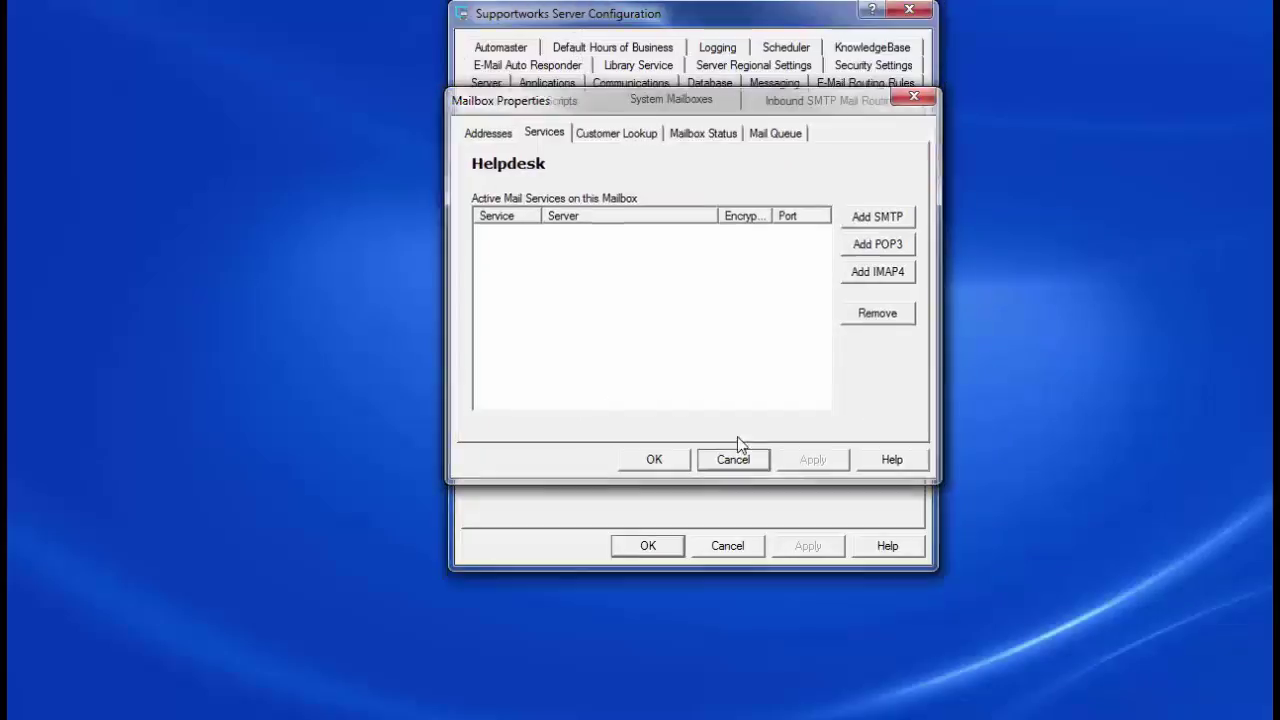
pyautogui.click(735, 461)
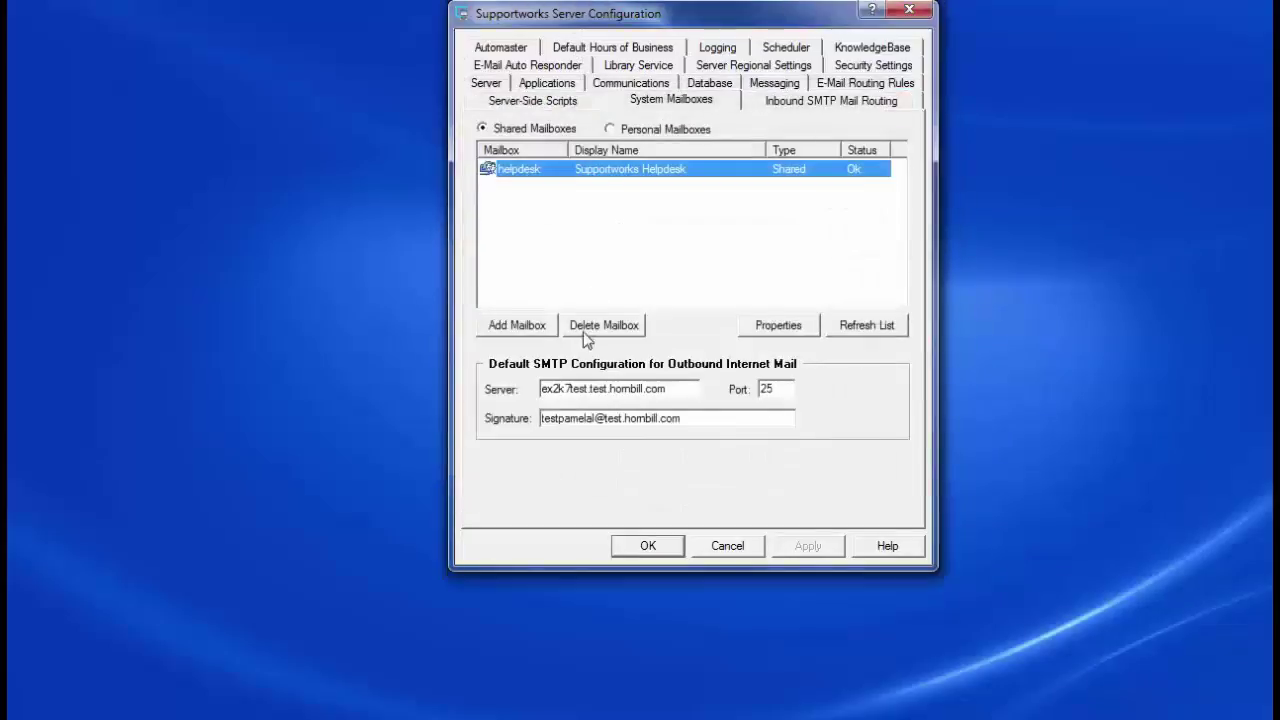
pyautogui.click(620, 388)
pyautogui.moveTo(682, 389); pyautogui.dragTo(533, 389)
pyautogui.hotkey('ctrl', 'c')
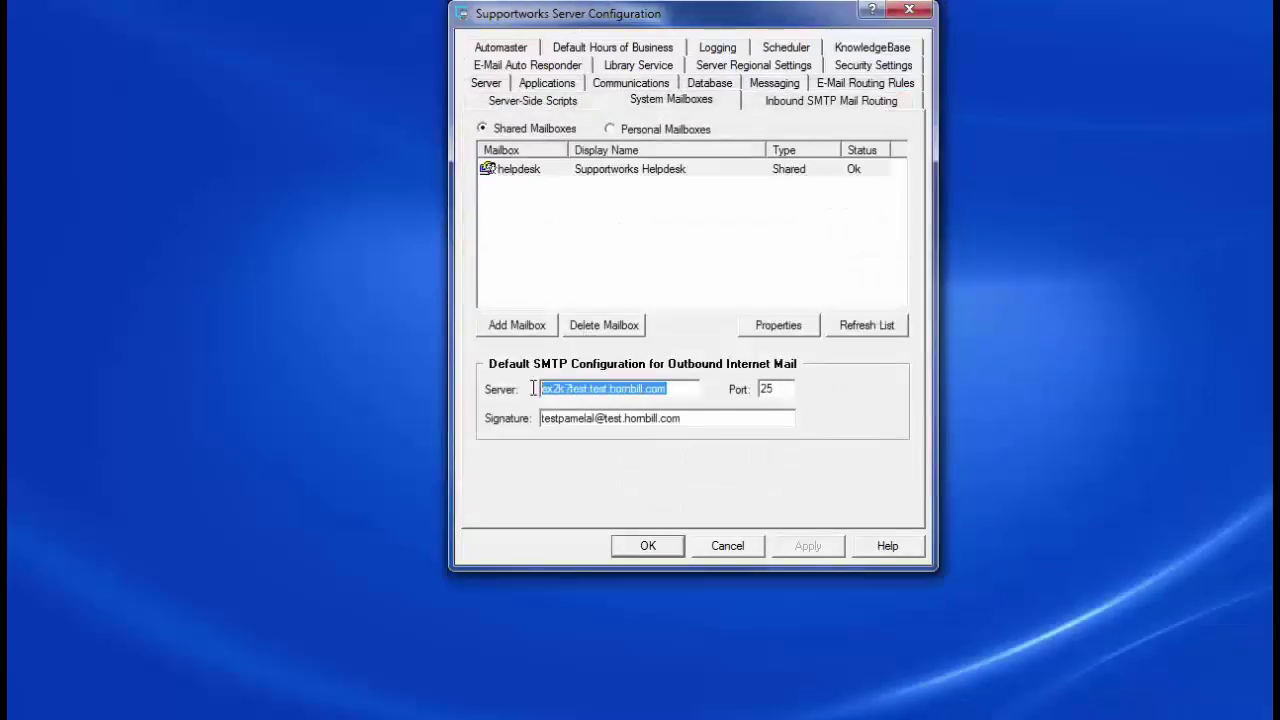
# Step: Add a tested SMTP service on ex2k7test.test.hornbill.com, port 25, with the signature address to Helpdesk
pyautogui.doubleClick(597, 175)
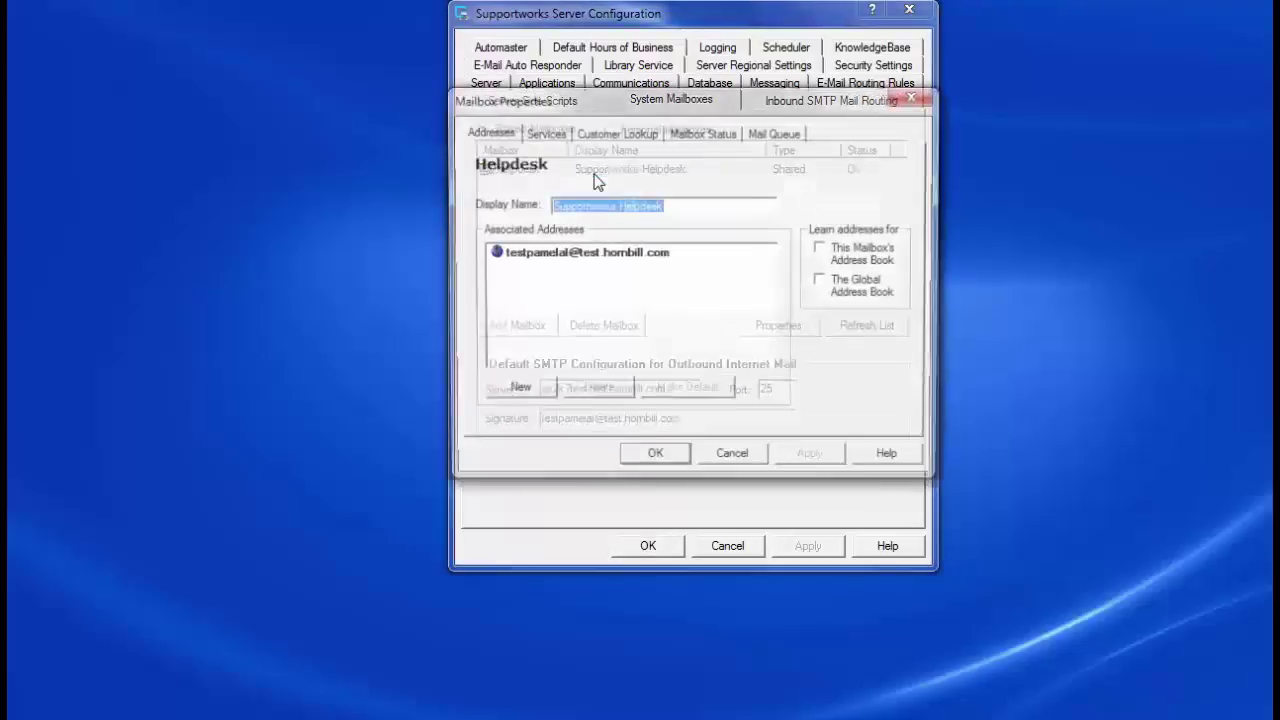
pyautogui.click(562, 136)
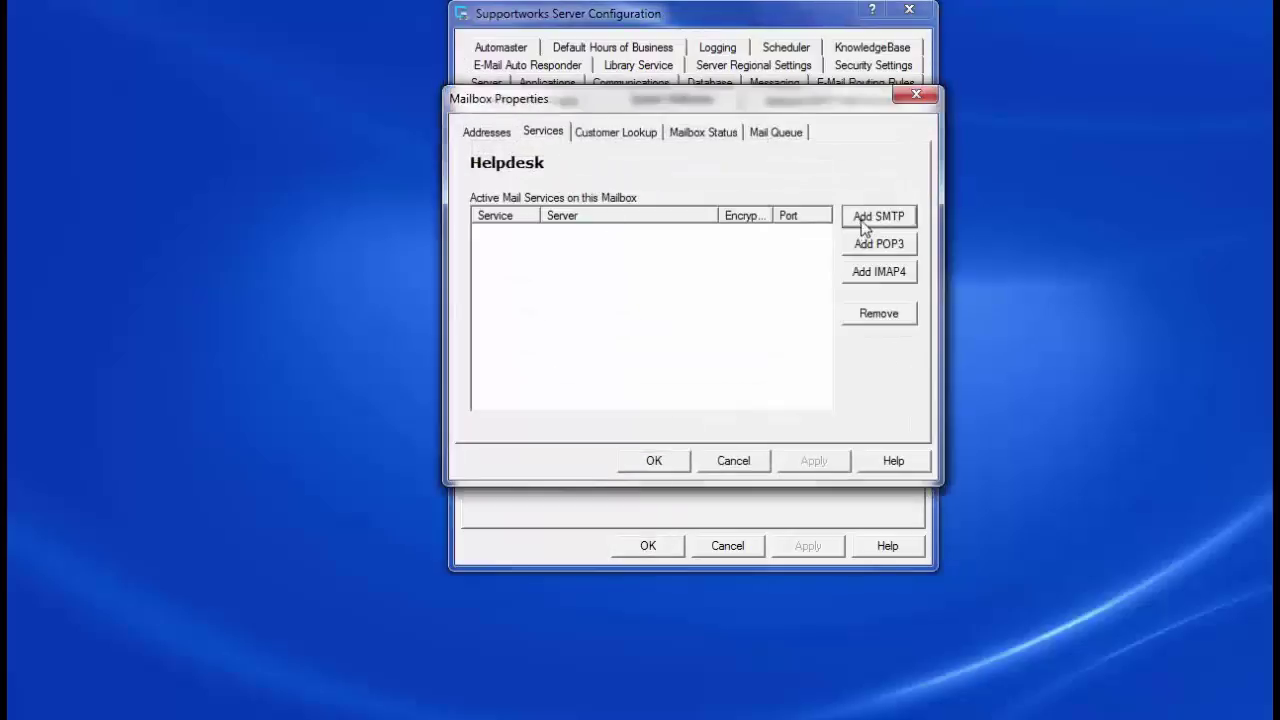
pyautogui.click(863, 218)
pyautogui.rightClick(626, 218)
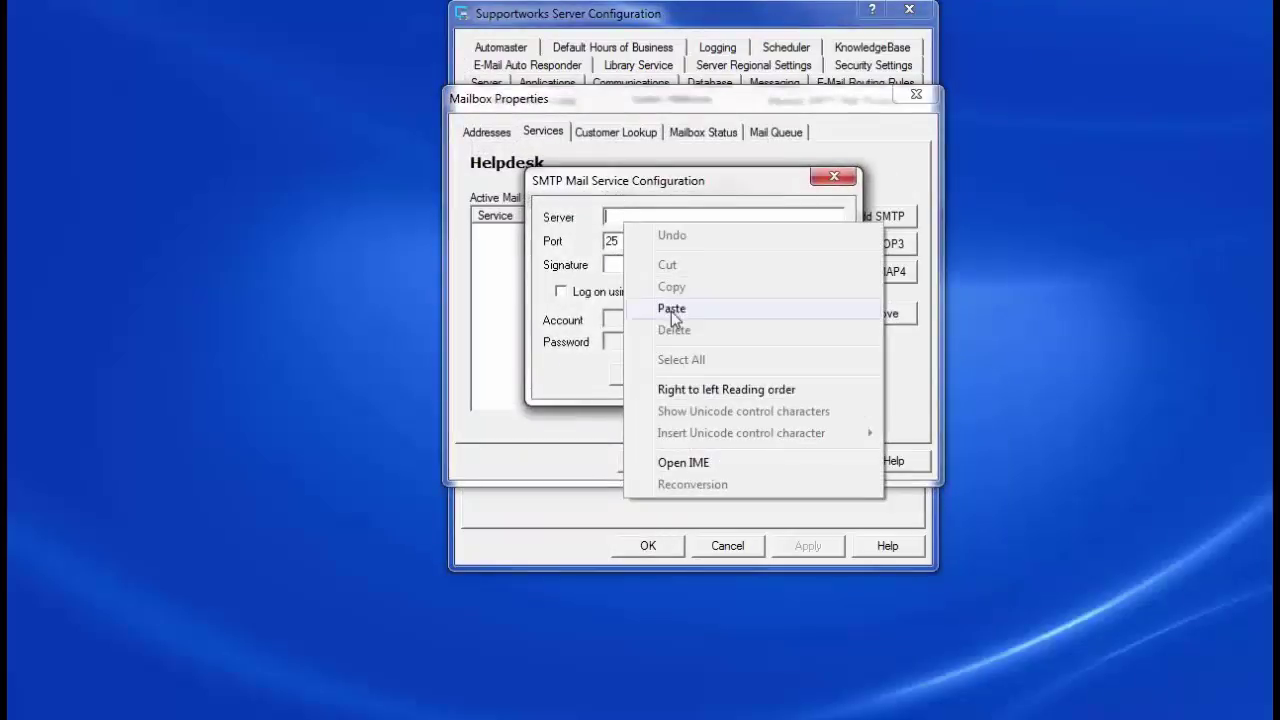
pyautogui.click(671, 309)
pyautogui.click(656, 265)
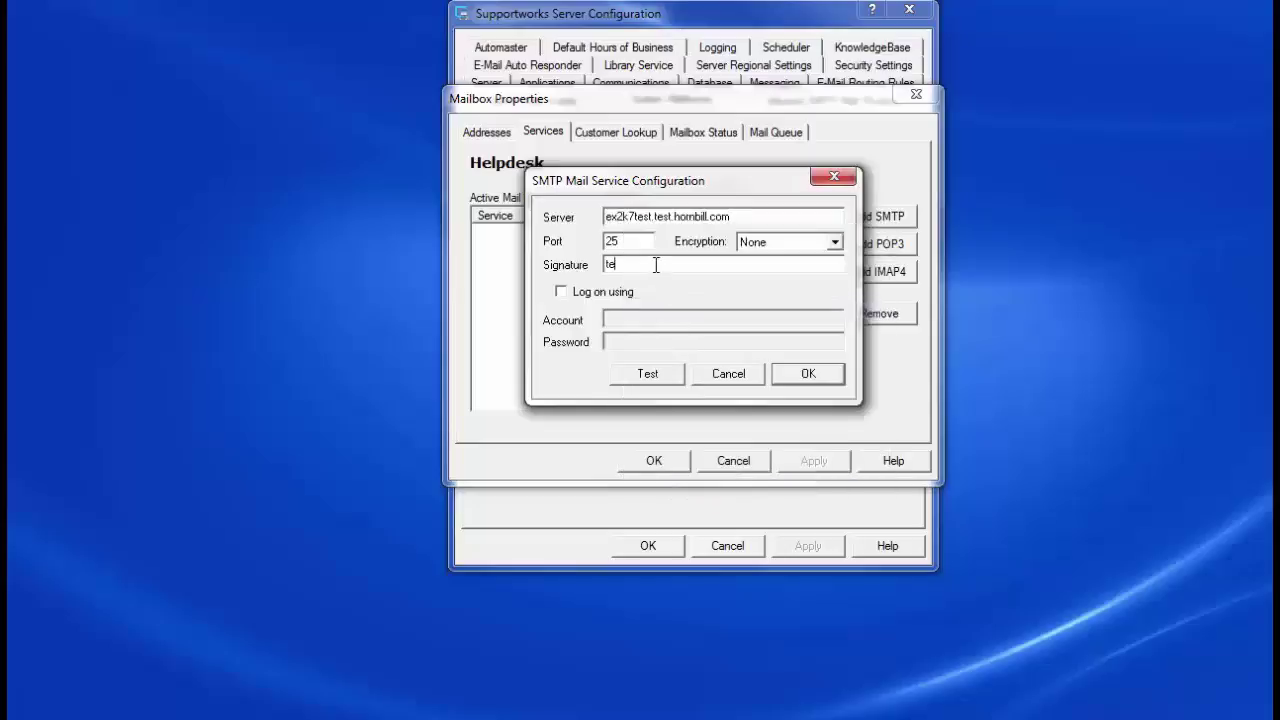
pyautogui.click(663, 373)
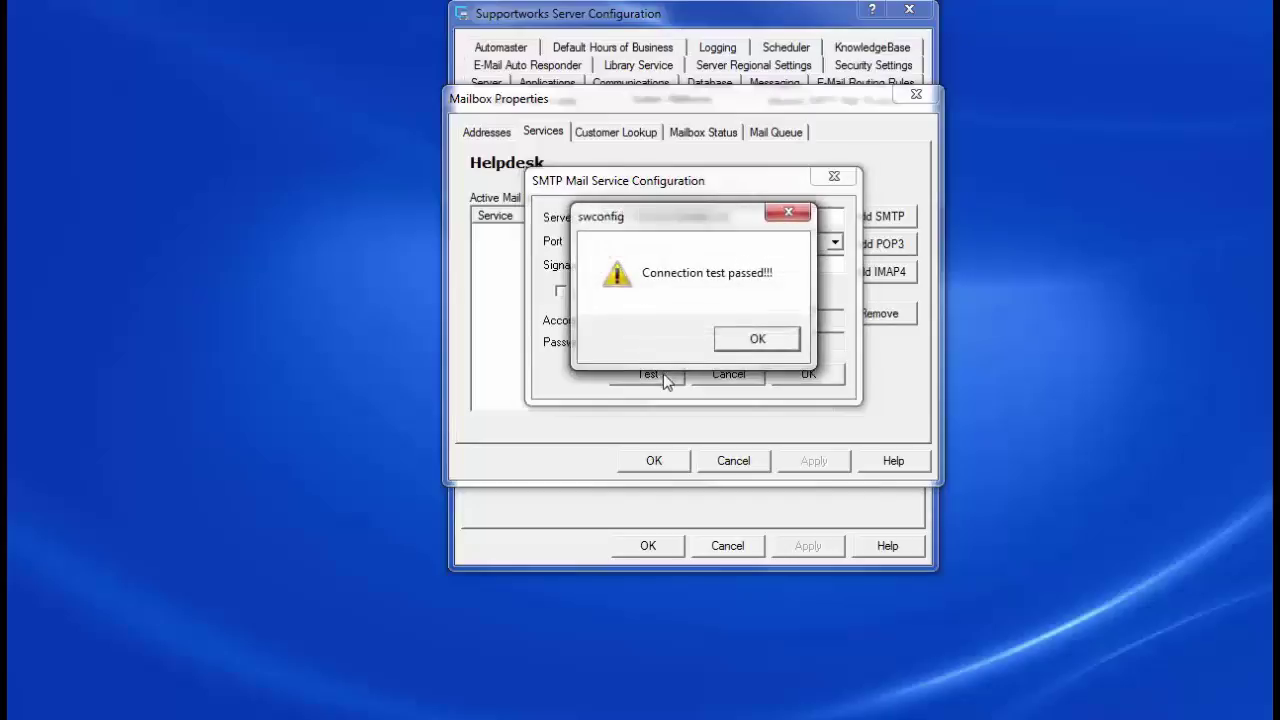
pyautogui.click(757, 340)
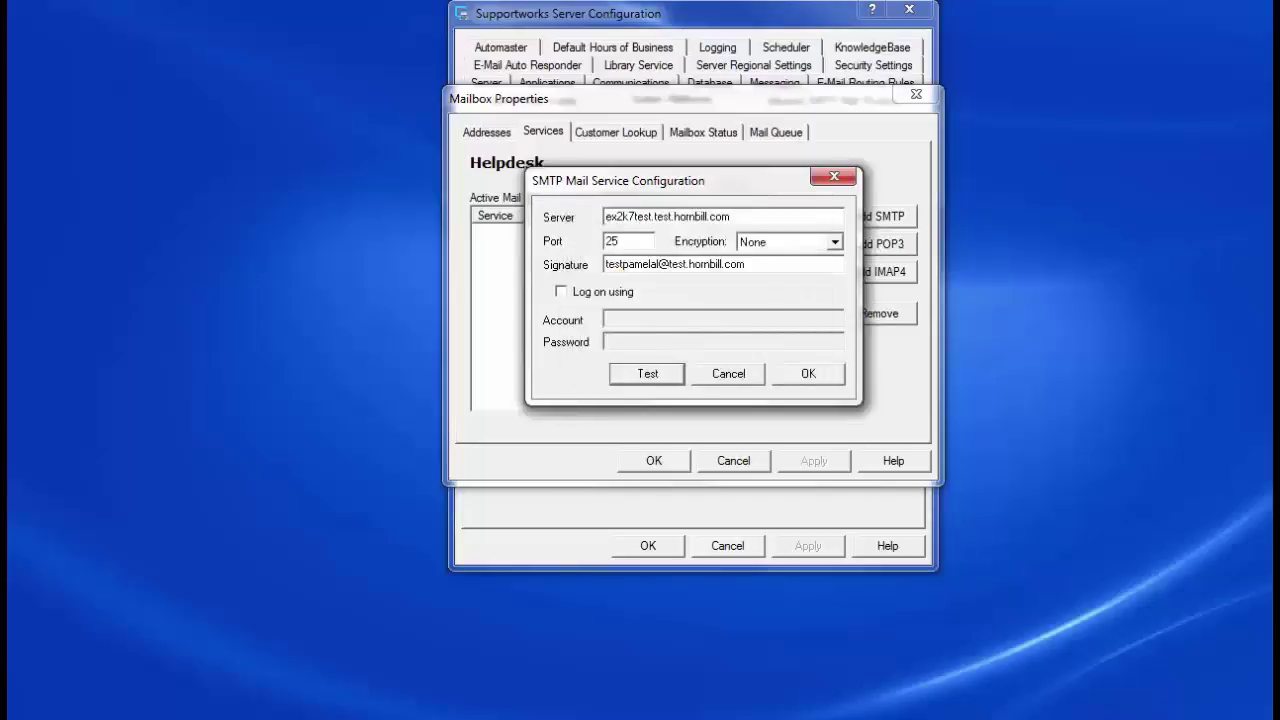
pyautogui.click(808, 374)
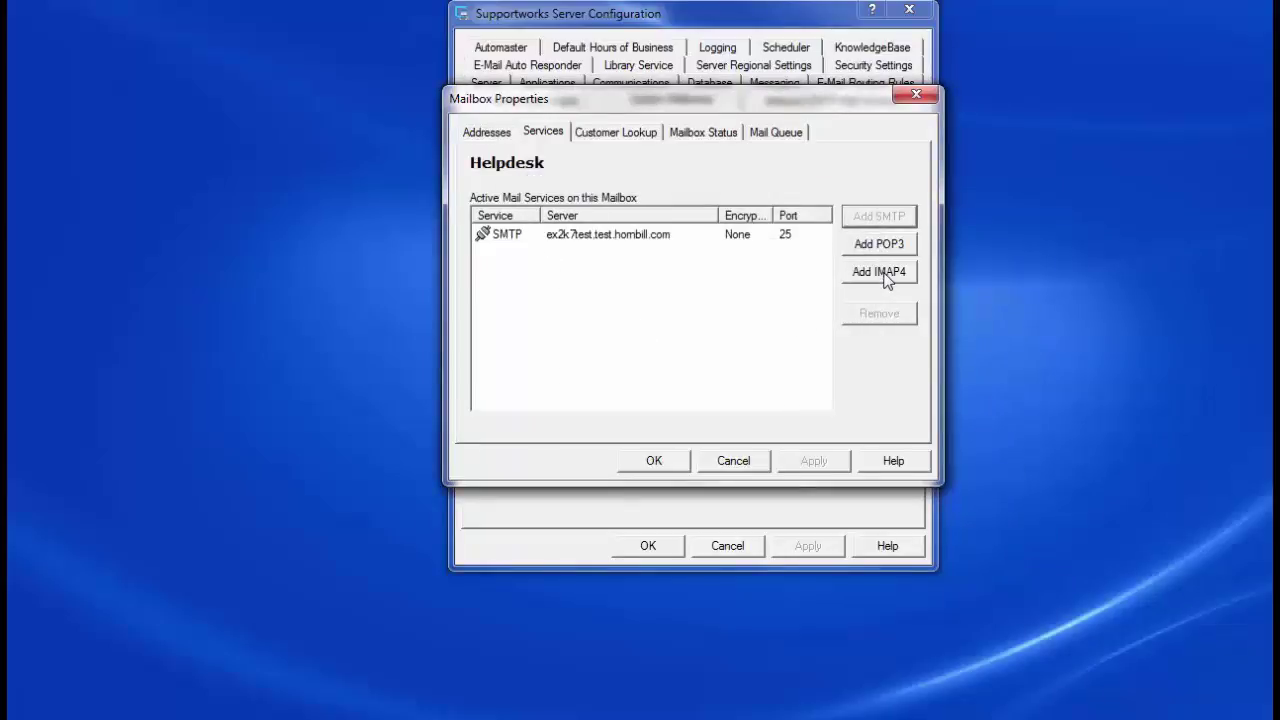
# Step: Add an IMAP4 service on ex2k7test.test.hornbill.com port 143 with the account credentials, tested and saved
pyautogui.click(884, 278)
pyautogui.click(687, 243)
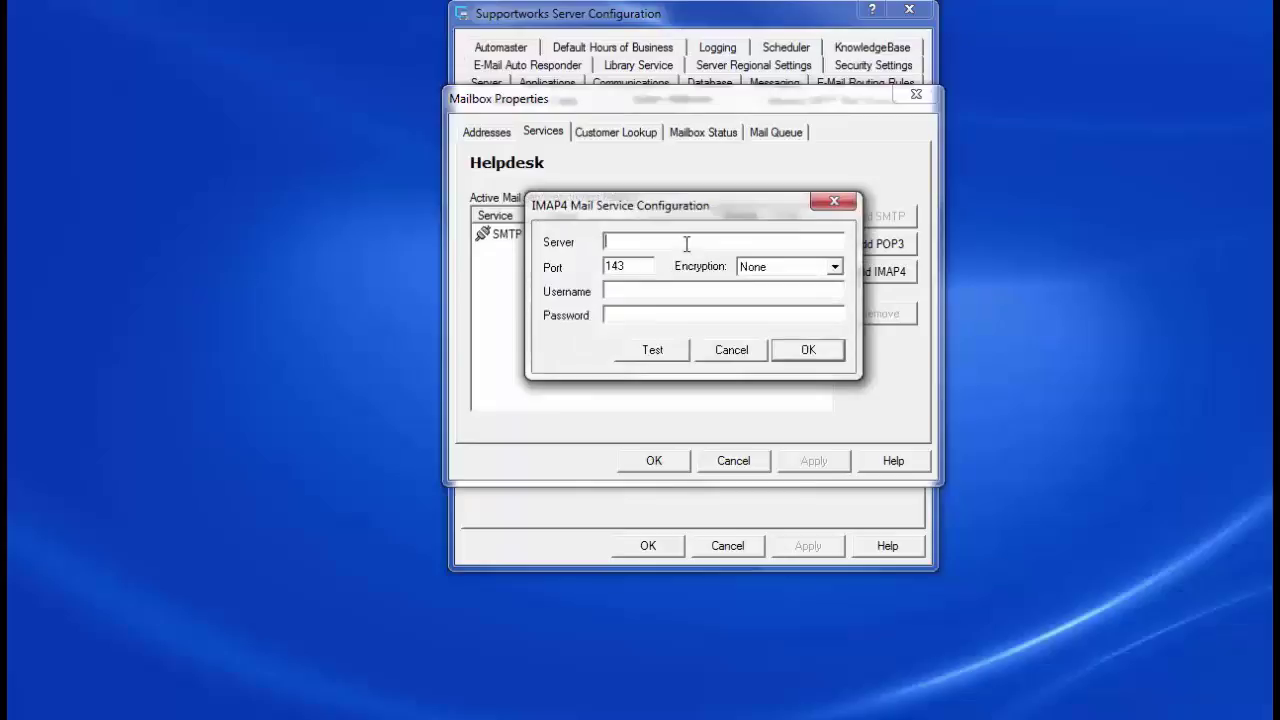
pyautogui.rightClick(687, 243)
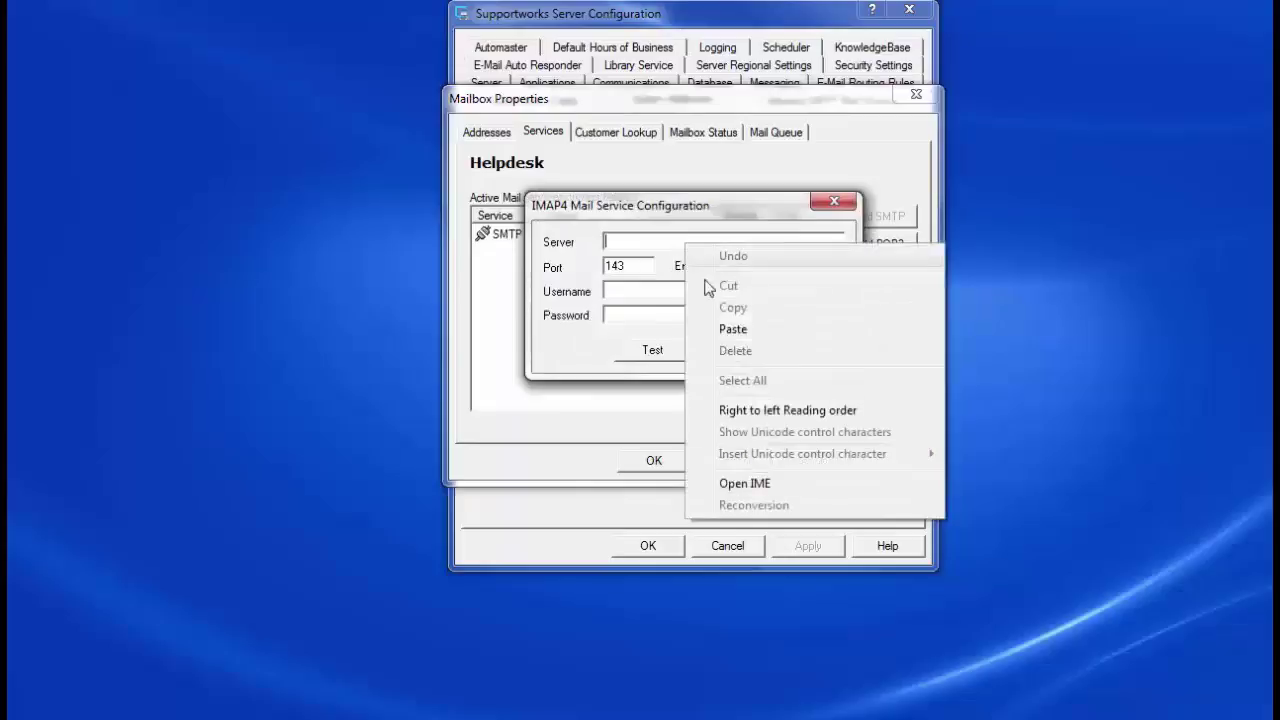
pyautogui.click(733, 330)
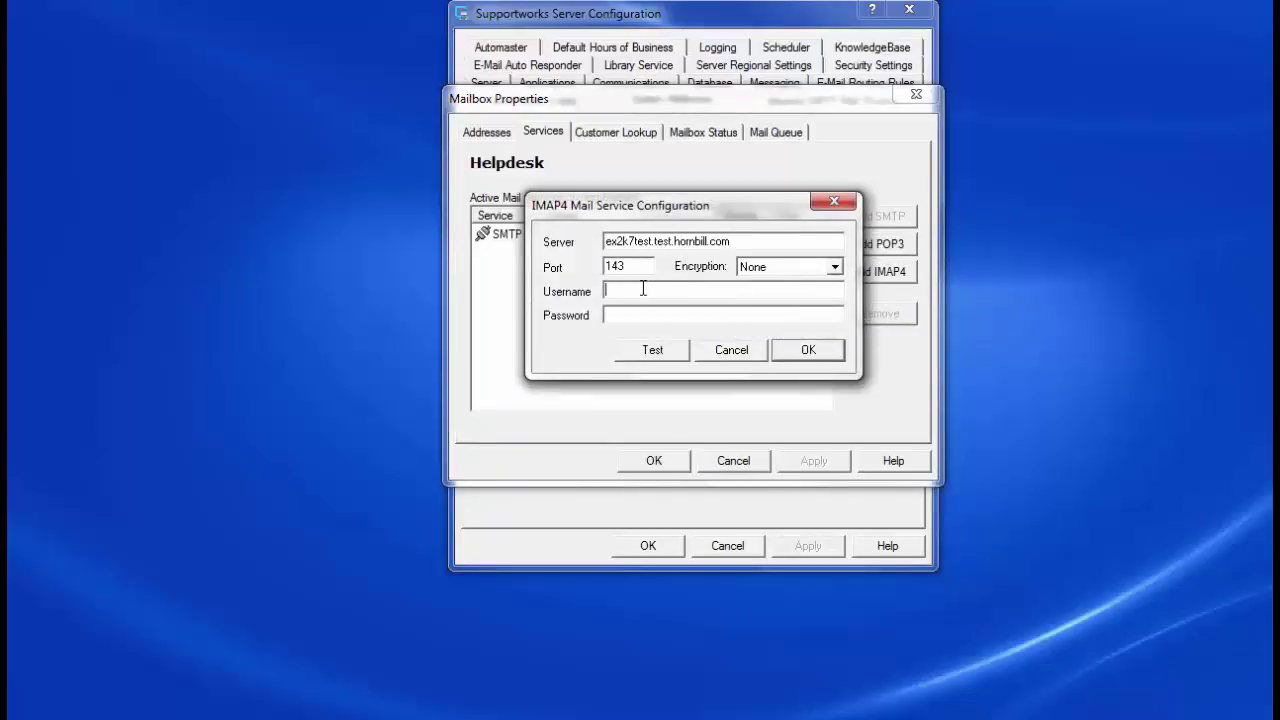
pyautogui.click(643, 289)
pyautogui.click(706, 315)
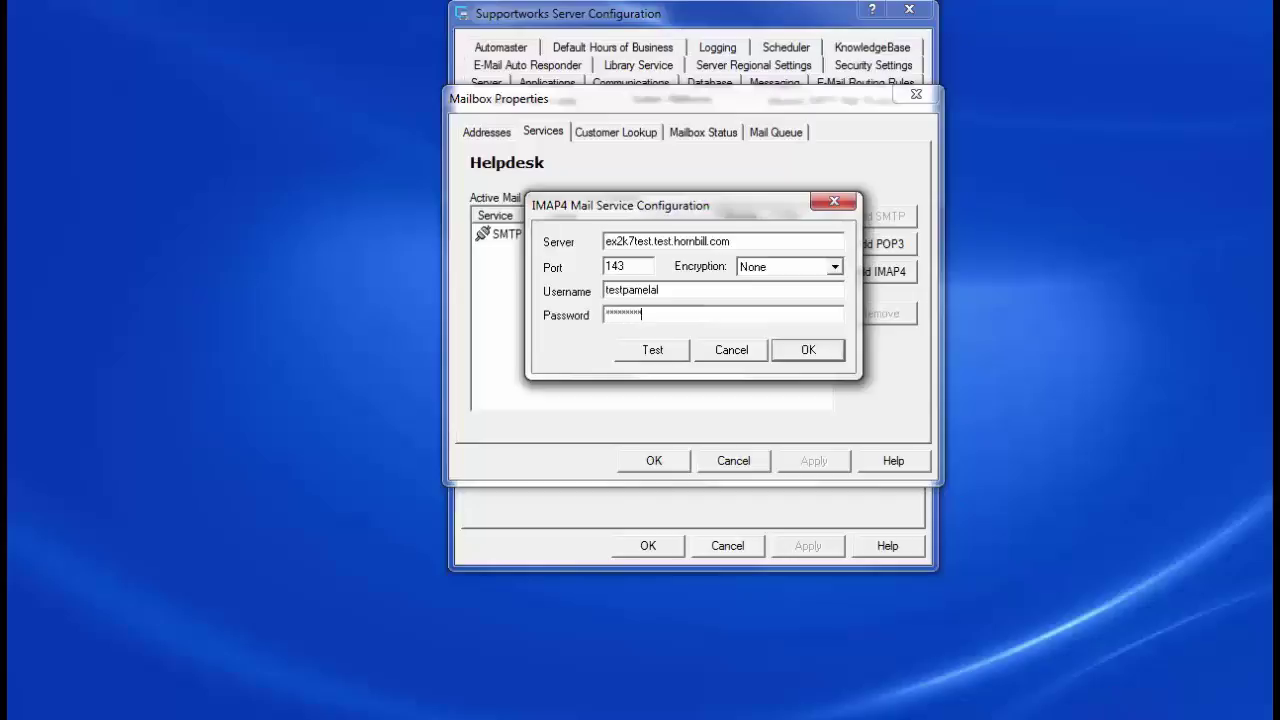
pyautogui.click(658, 350)
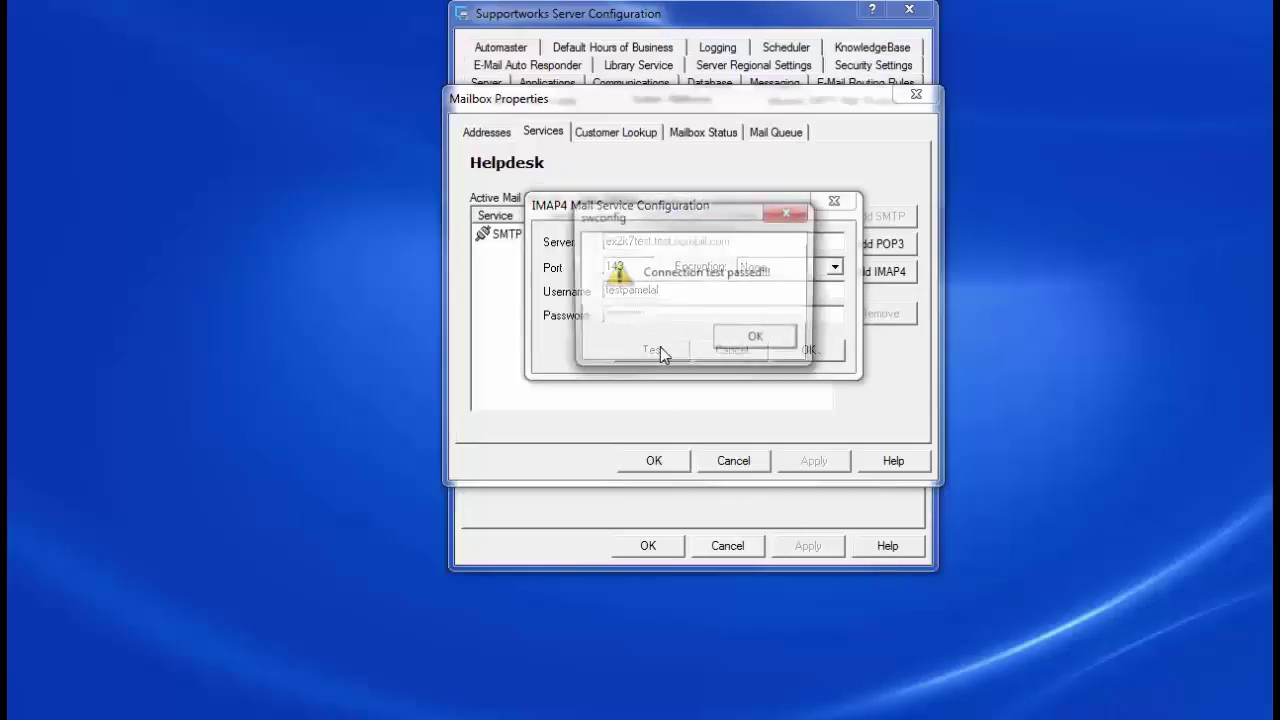
pyautogui.click(732, 339)
pyautogui.click(786, 352)
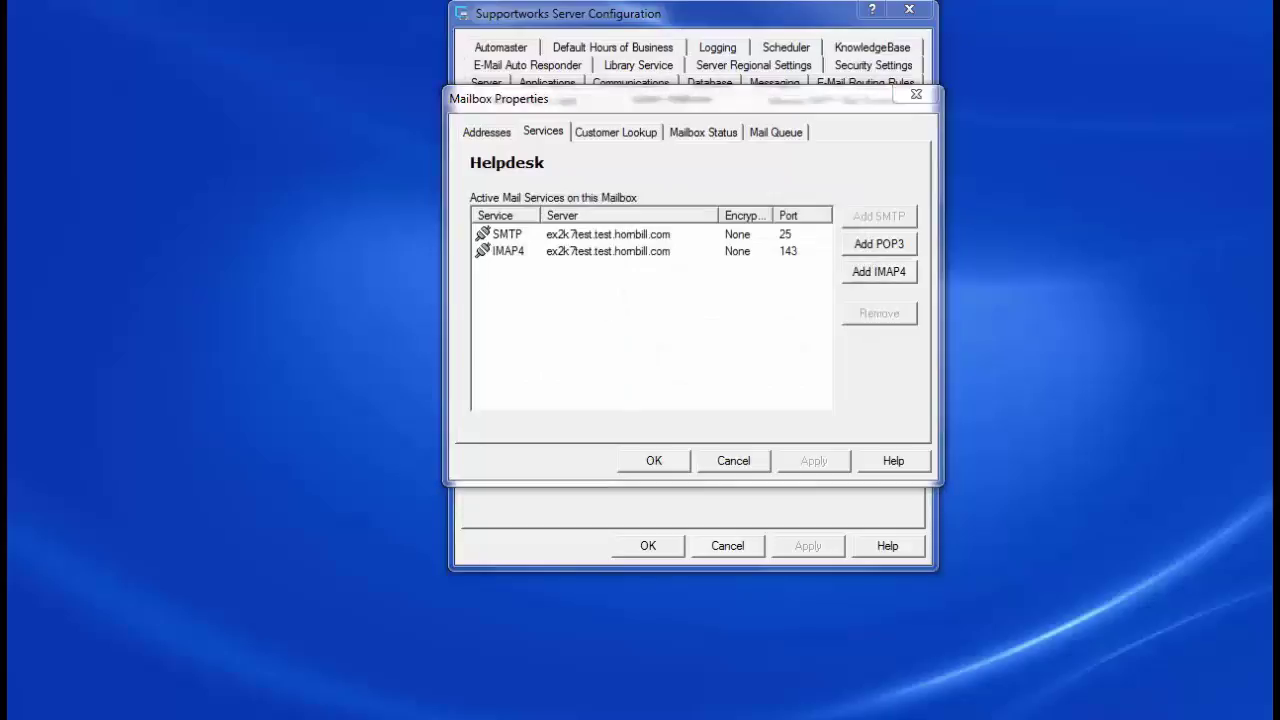
# Step: Use table userdb for customer lookup, mapping Customer ID, Email, First Name, Last Name to keysearch, email, firstname, surname
pyautogui.click(612, 134)
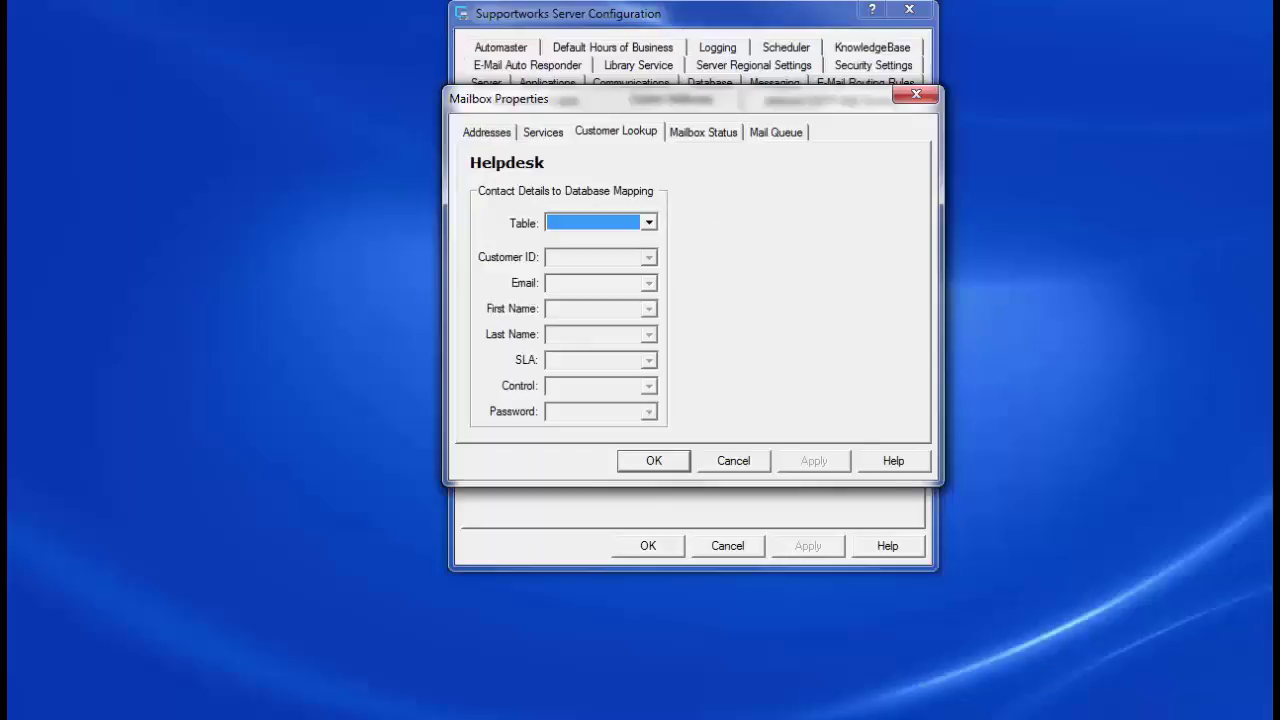
pyautogui.click(650, 222)
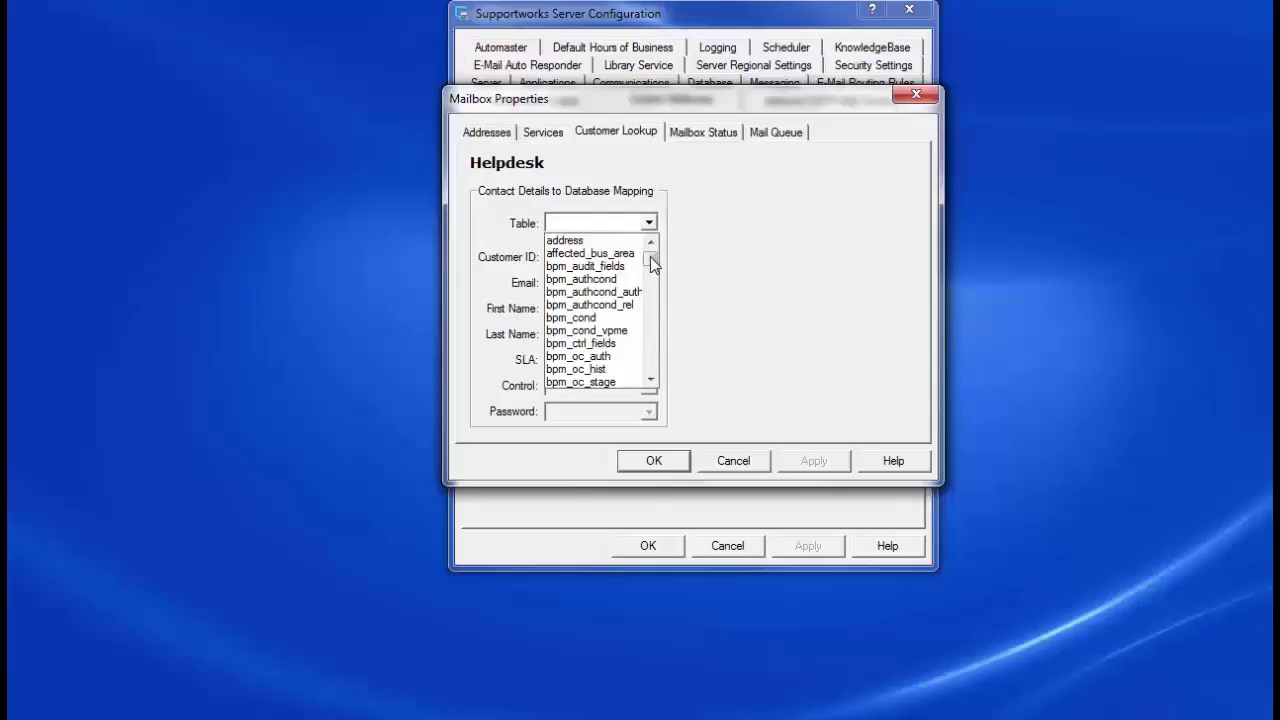
pyautogui.moveTo(651, 257); pyautogui.dragTo(578, 344)
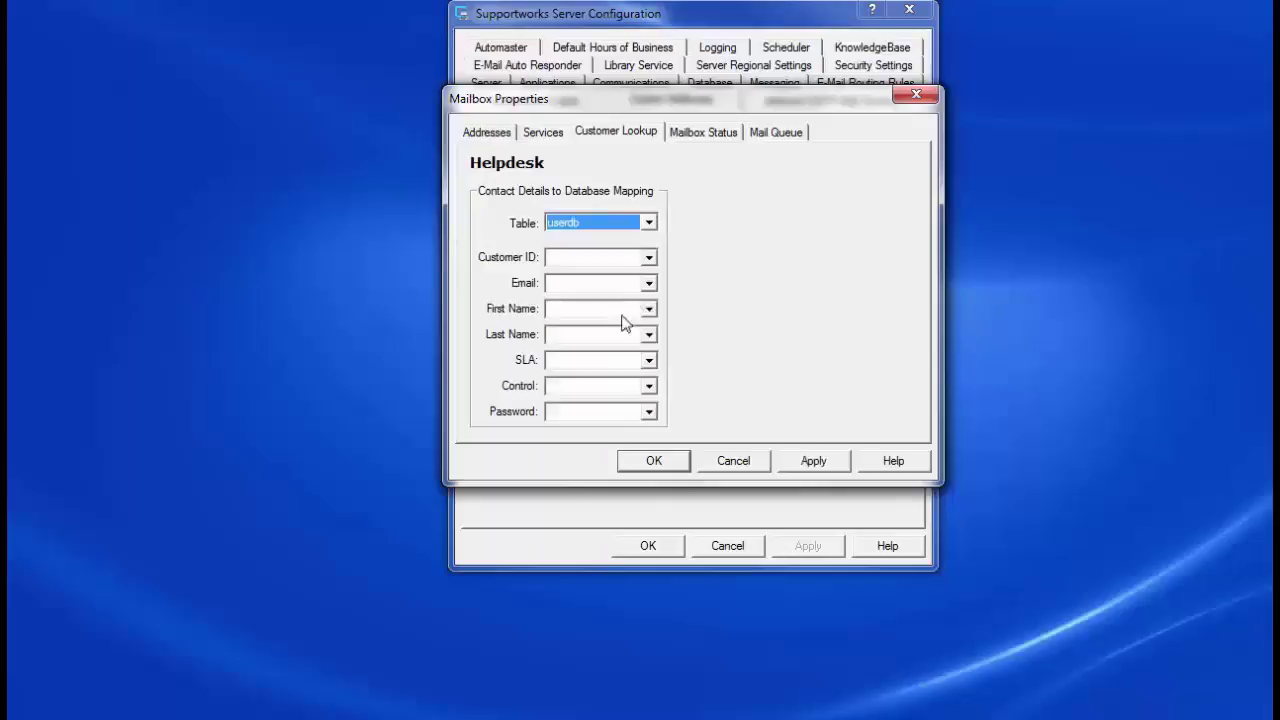
pyautogui.click(650, 257)
pyautogui.moveTo(650, 297); pyautogui.dragTo(650, 352)
pyautogui.click(621, 316)
pyautogui.click(650, 284)
pyautogui.click(598, 301)
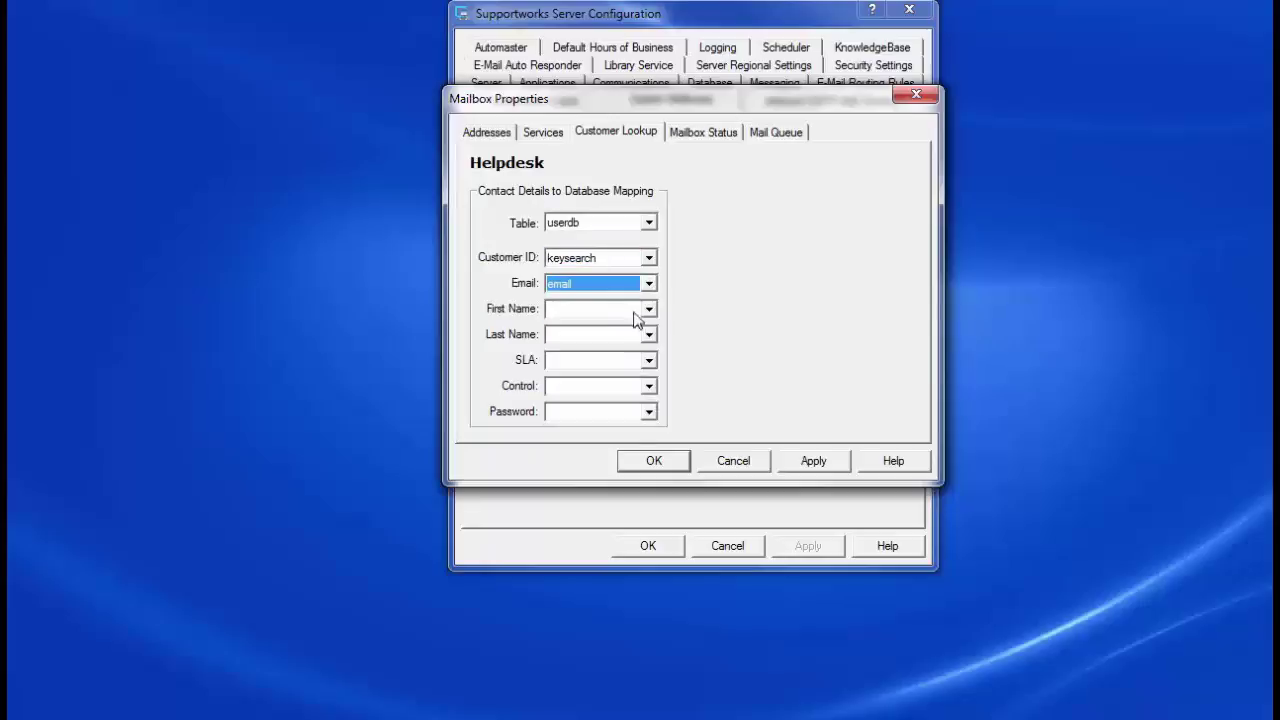
pyautogui.click(649, 309)
pyautogui.moveTo(652, 341); pyautogui.dragTo(652, 372)
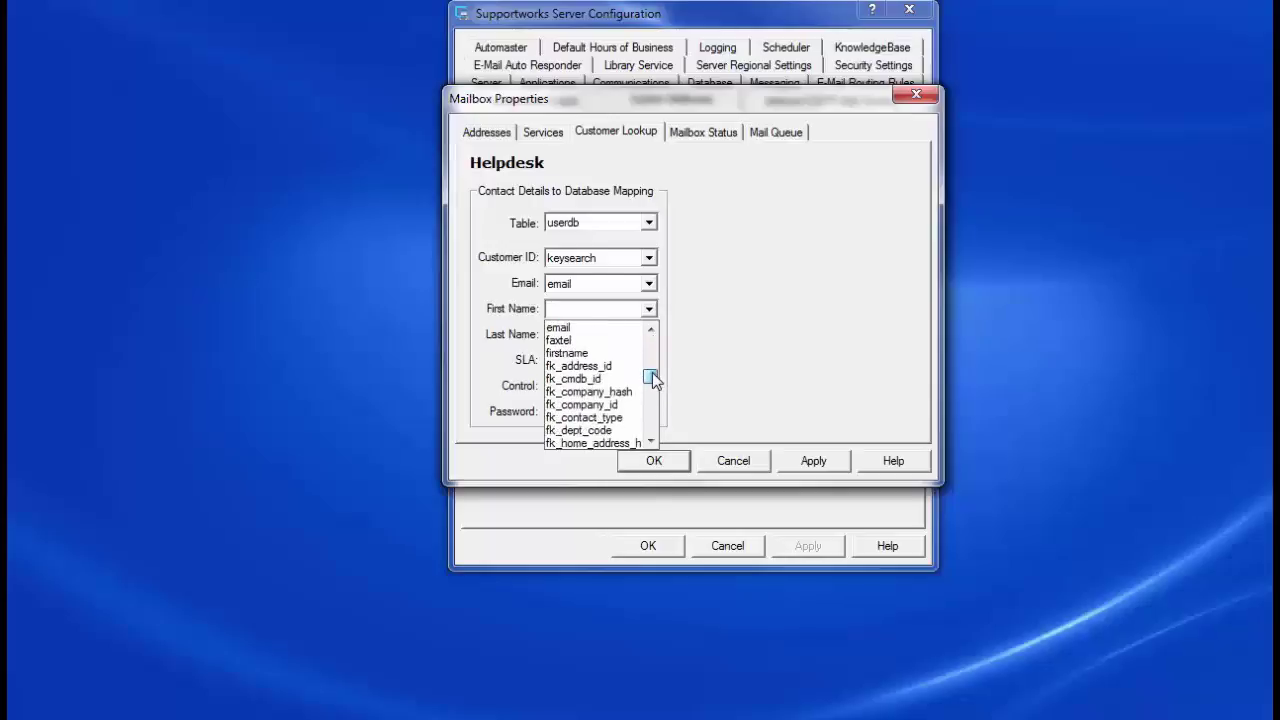
pyautogui.click(614, 355)
pyautogui.click(649, 336)
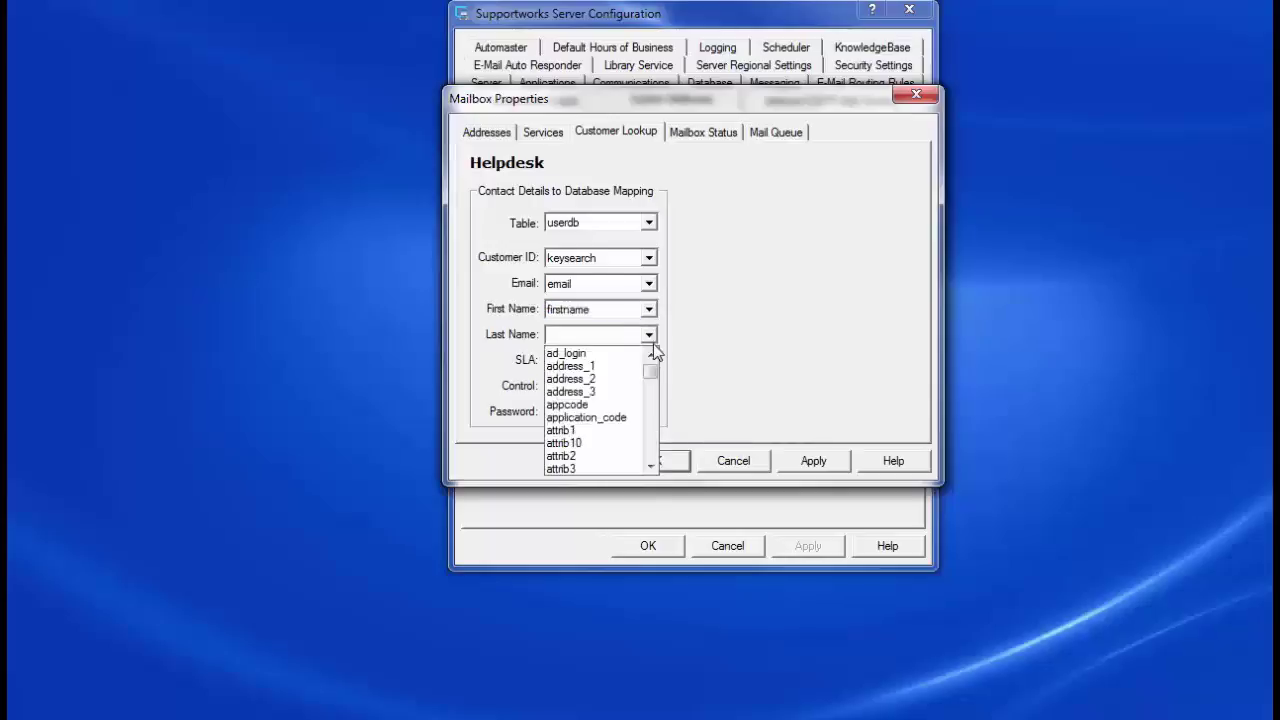
pyautogui.moveTo(653, 369); pyautogui.dragTo(653, 443)
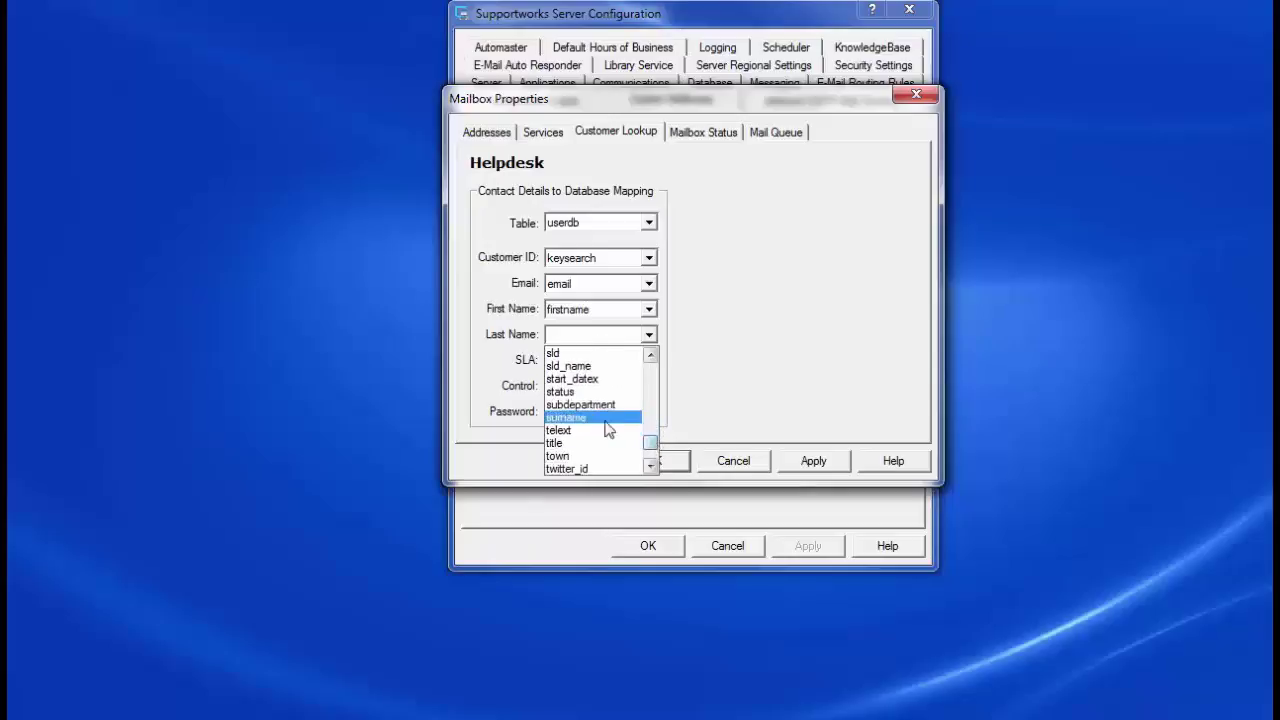
pyautogui.click(641, 415)
# Step: Map SLA to priority, Control to webflag and Password to password, then apply and close
pyautogui.click(653, 362)
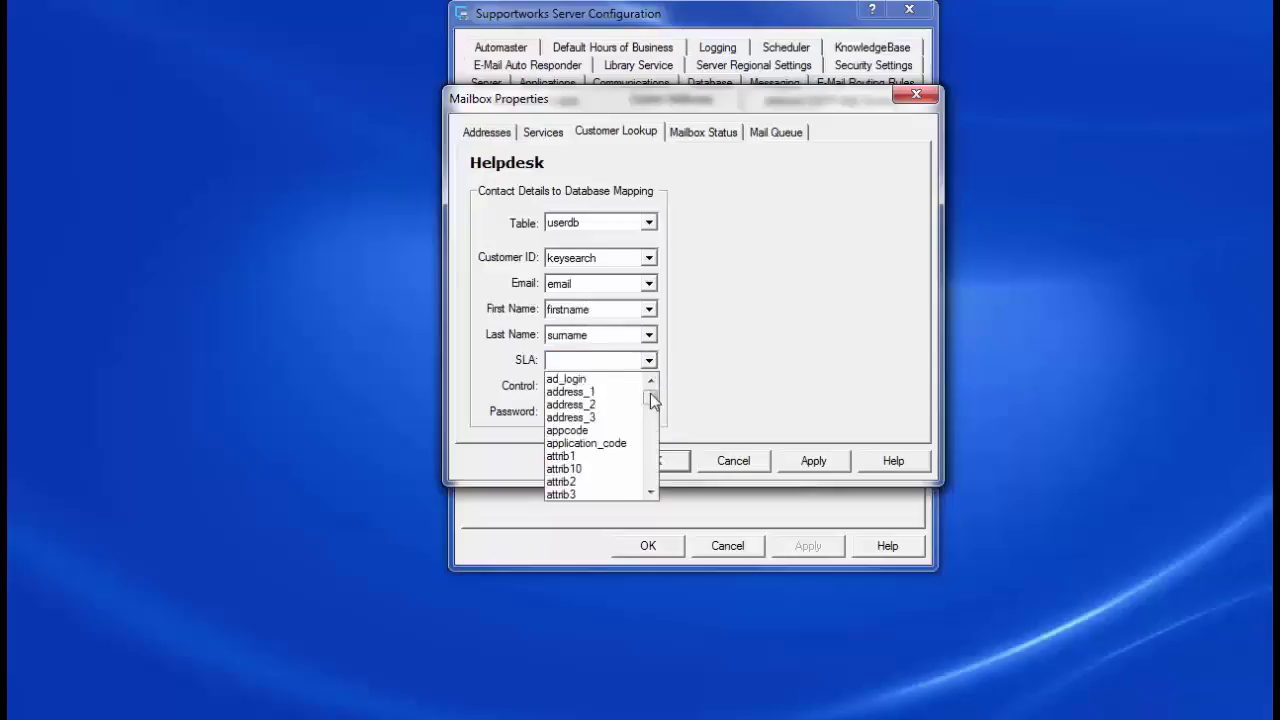
pyautogui.moveTo(650, 393); pyautogui.dragTo(651, 456)
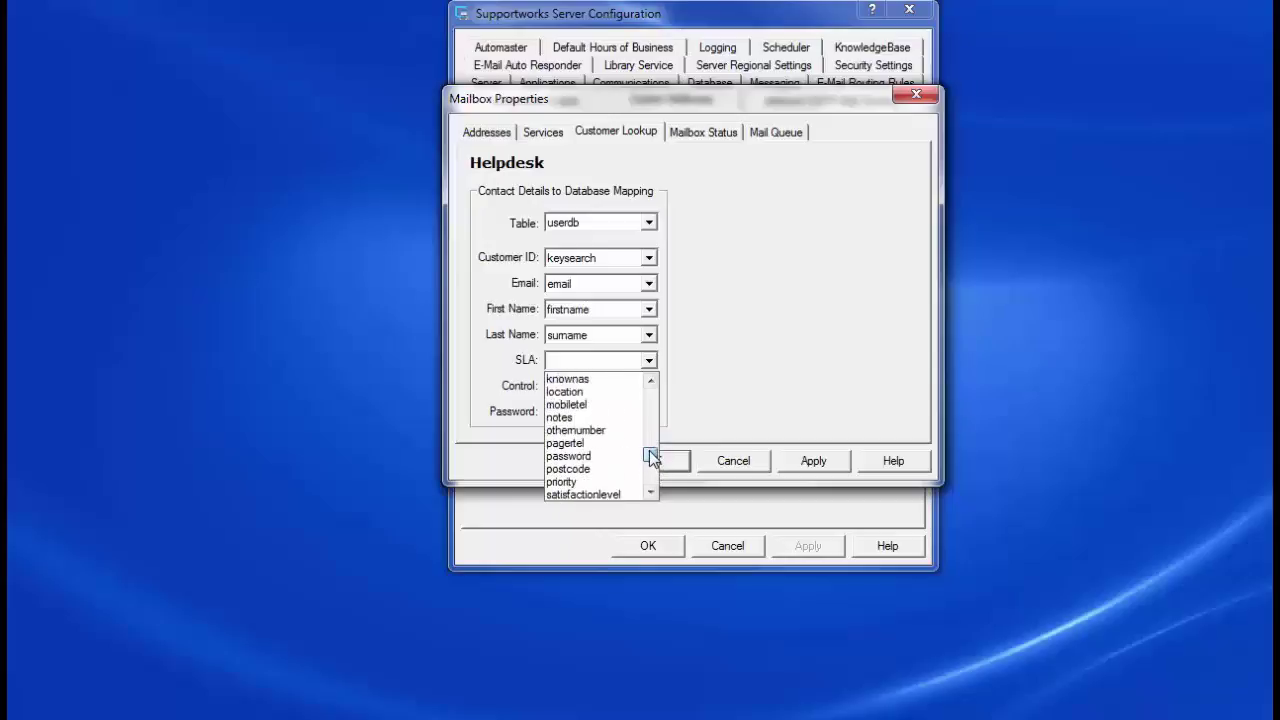
pyautogui.click(579, 482)
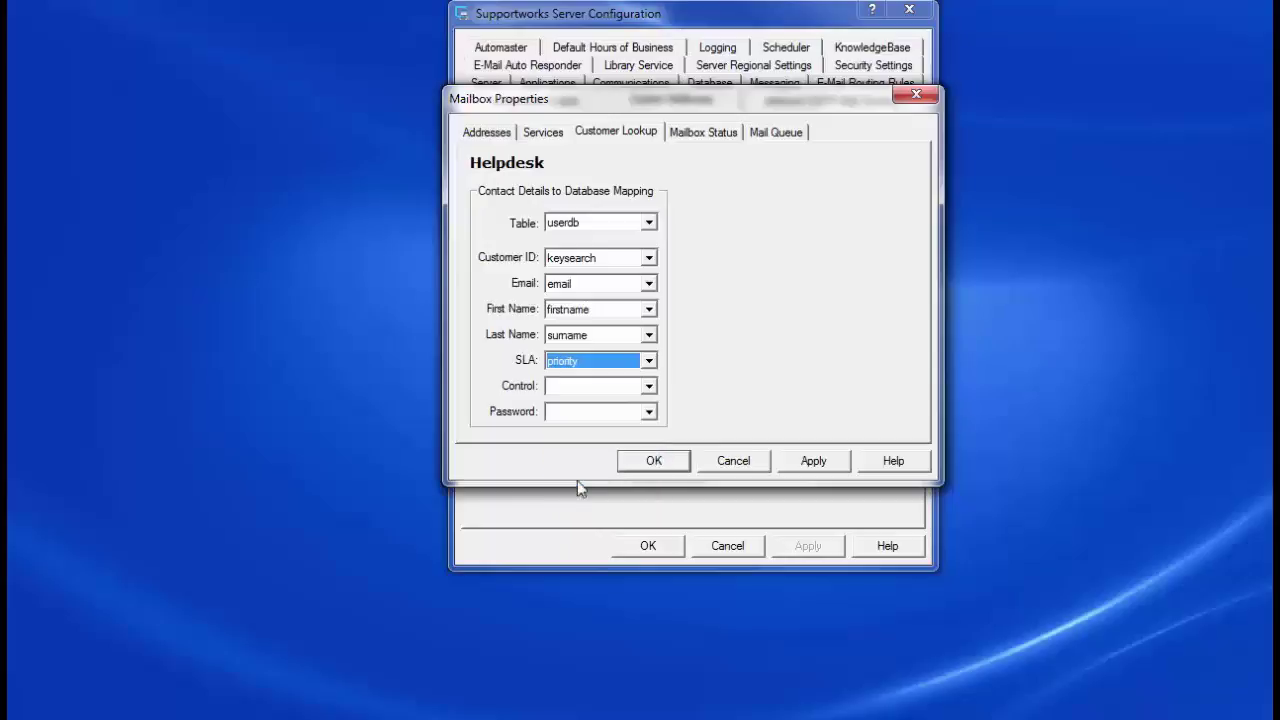
pyautogui.click(650, 388)
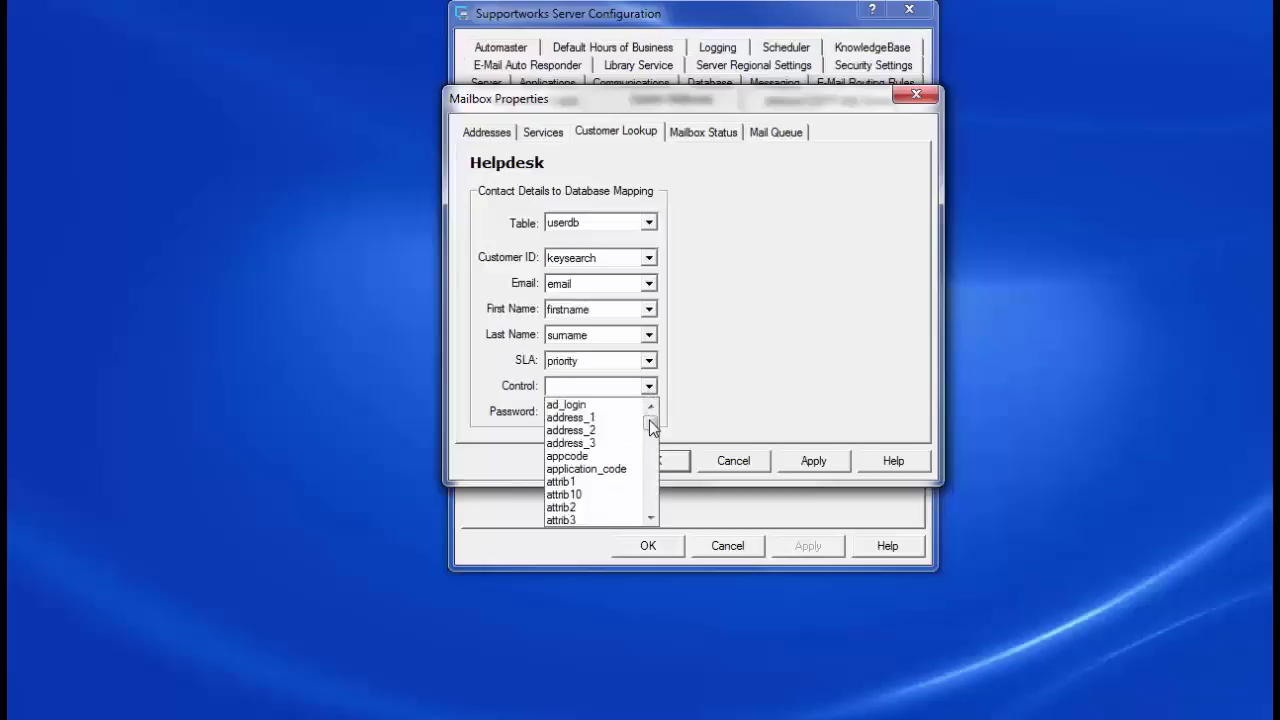
pyautogui.moveTo(651, 421); pyautogui.dragTo(650, 503)
pyautogui.click(605, 521)
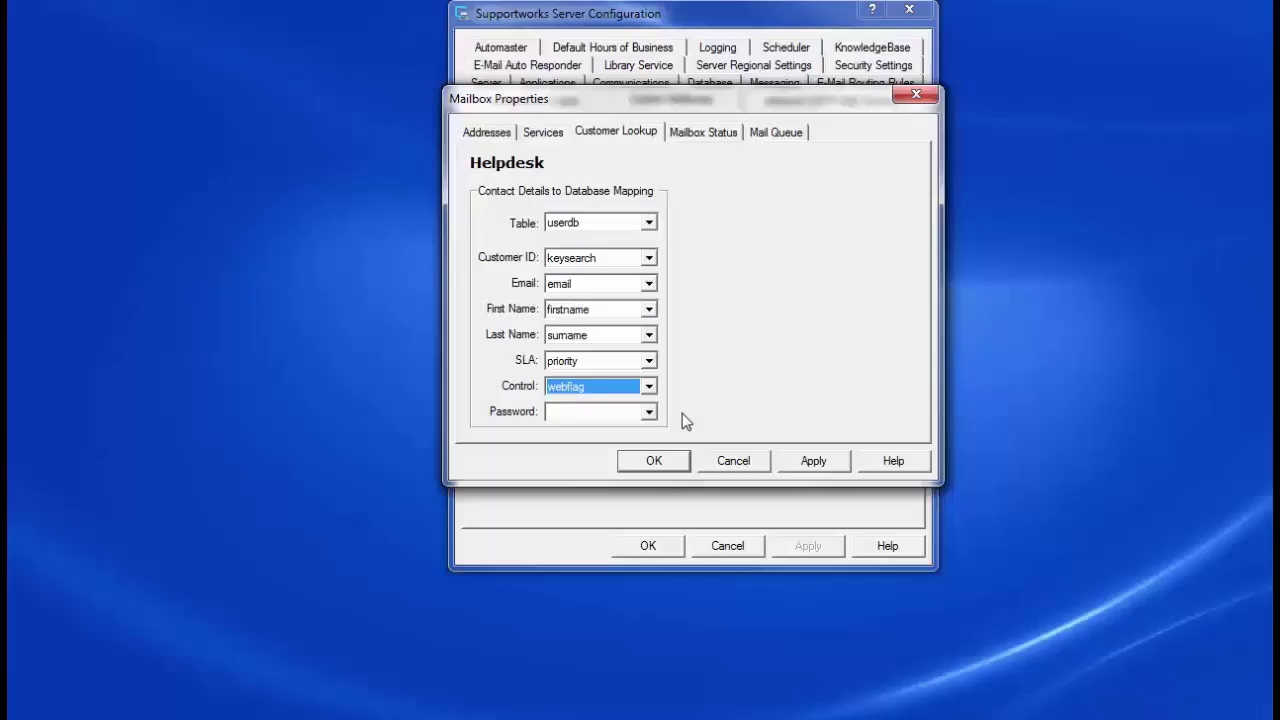
pyautogui.click(649, 411)
pyautogui.click(651, 484)
pyautogui.moveTo(652, 478); pyautogui.dragTo(652, 508)
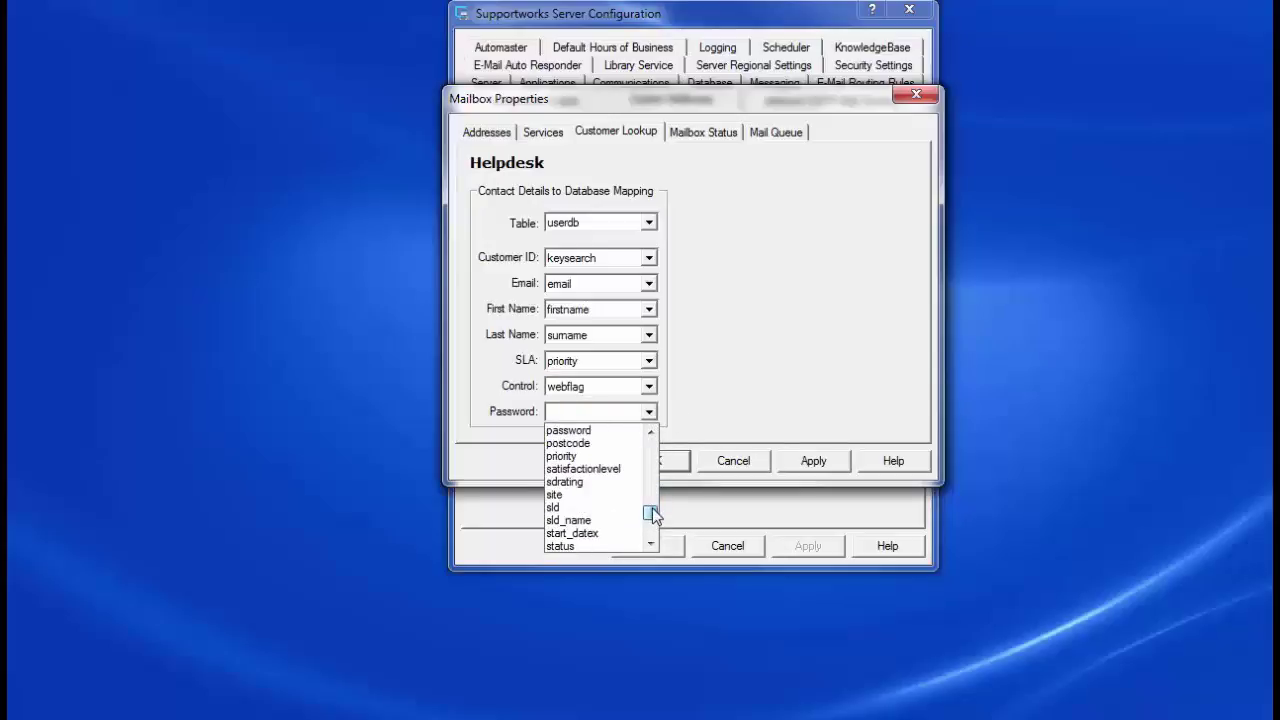
pyautogui.click(600, 429)
pyautogui.click(802, 463)
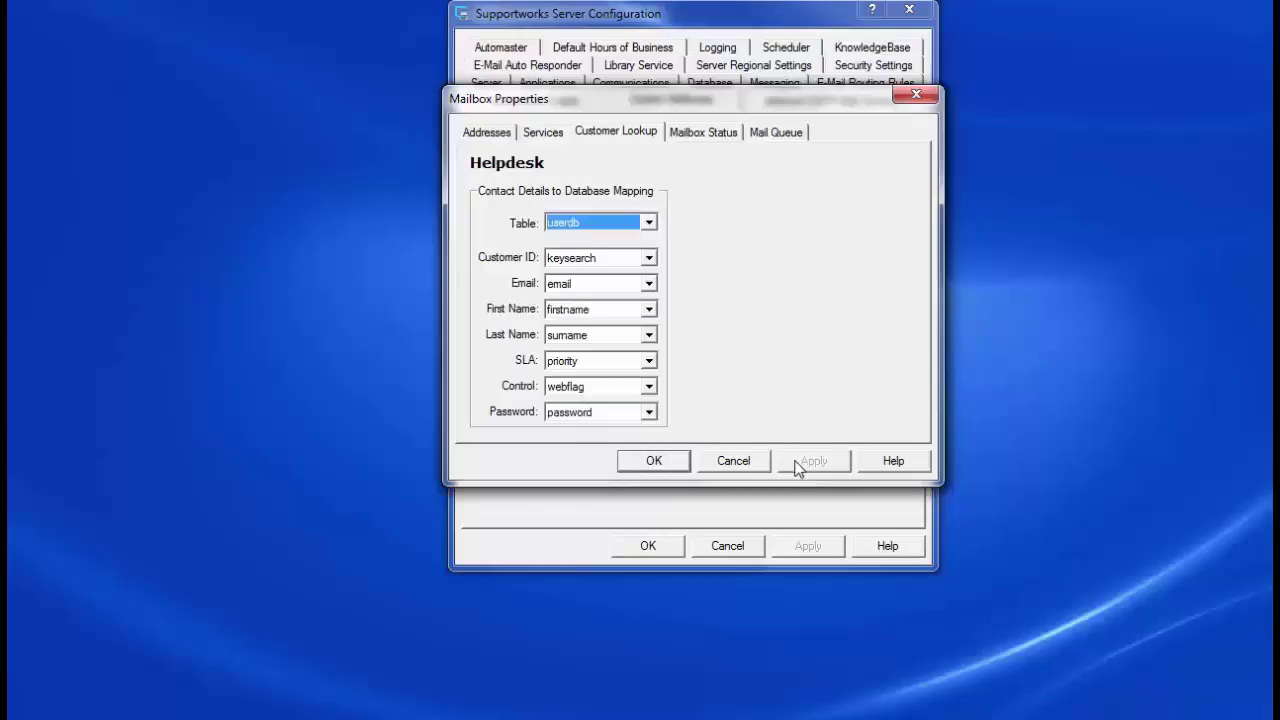
pyautogui.click(655, 462)
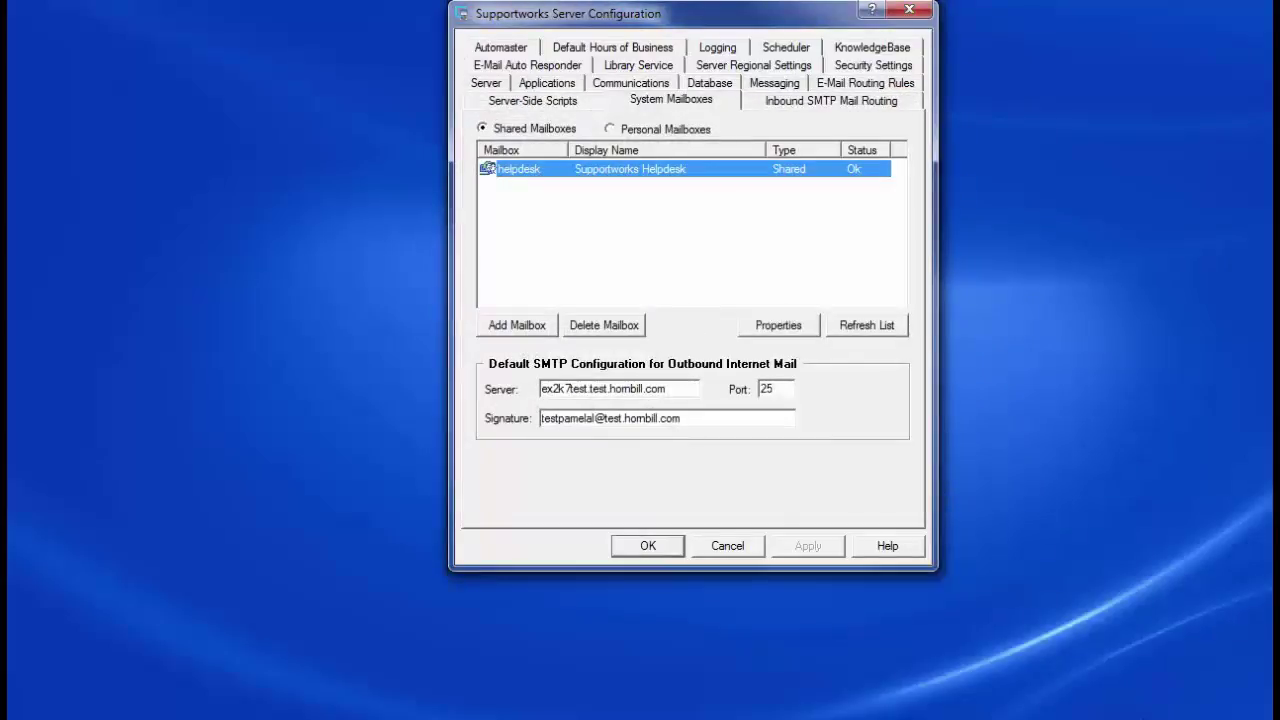
# Step: Turn off Global Address List processing for the Internet connector, keeping inbound and outbound mail
pyautogui.click(773, 85)
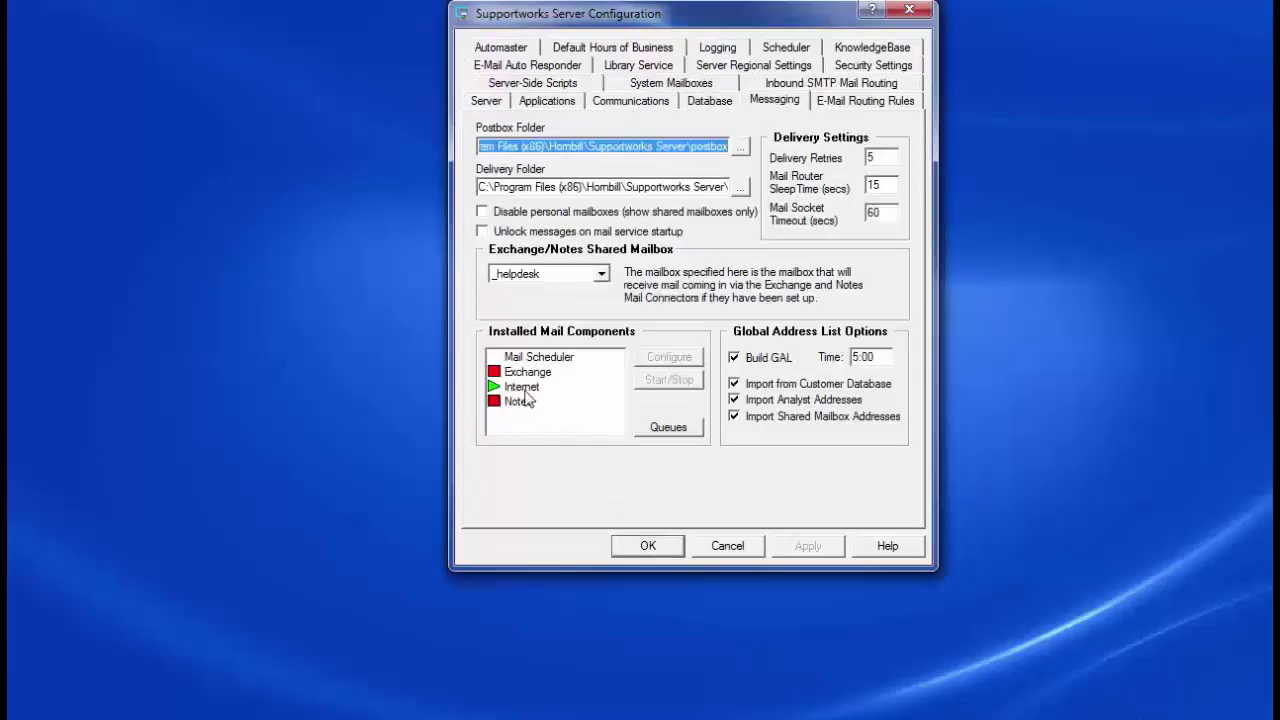
pyautogui.click(526, 388)
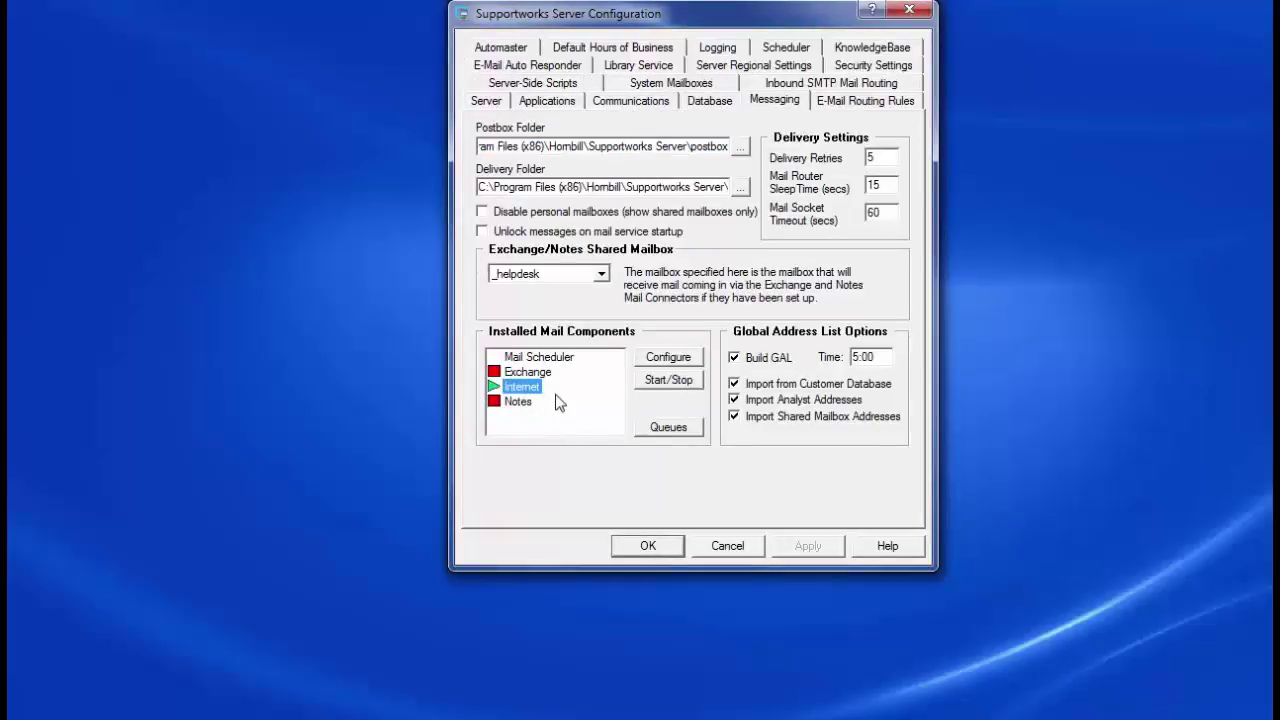
pyautogui.click(672, 386)
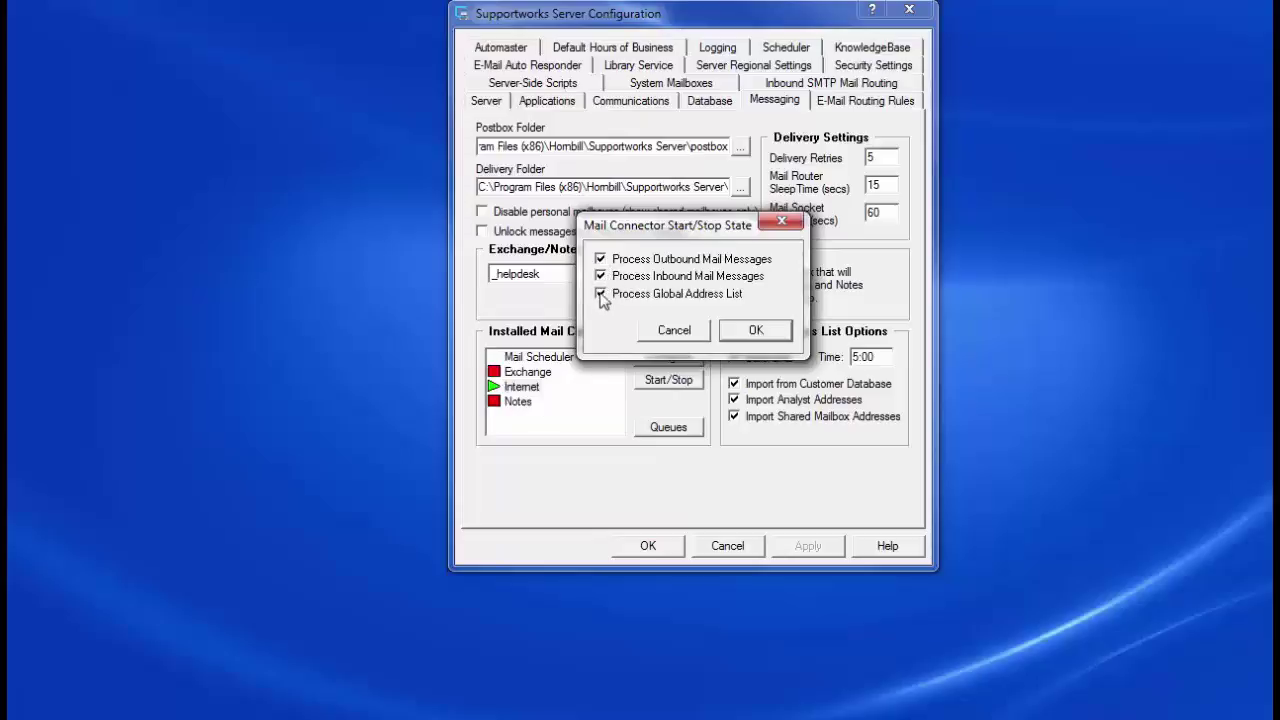
pyautogui.click(600, 294)
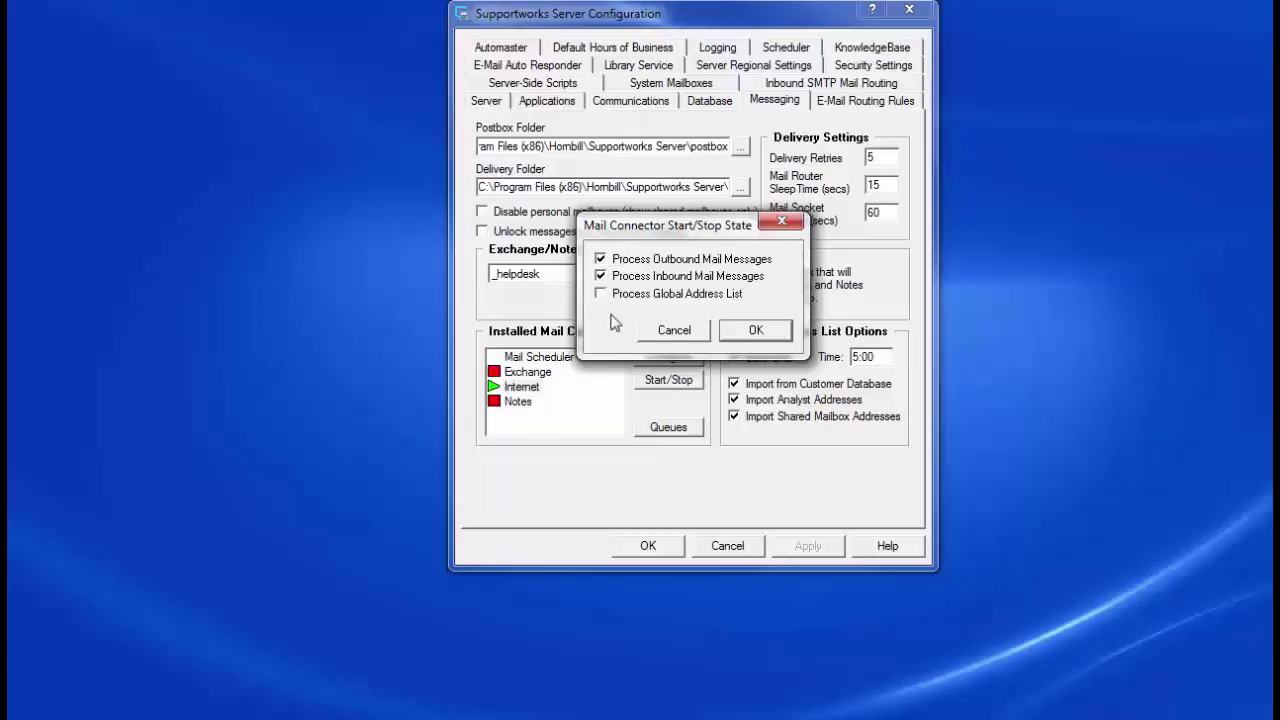
pyautogui.click(752, 335)
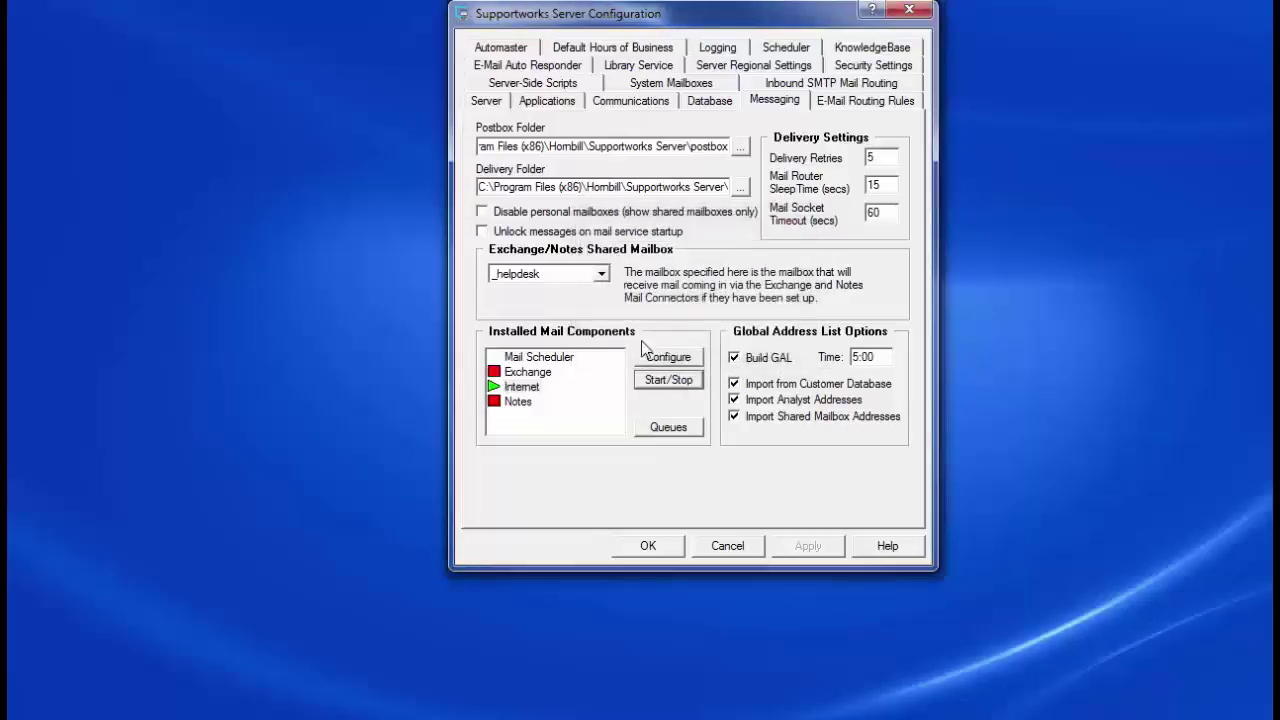
# Step: Change the Mail Scheduler's poll interval from 300 to 1
pyautogui.click(540, 357)
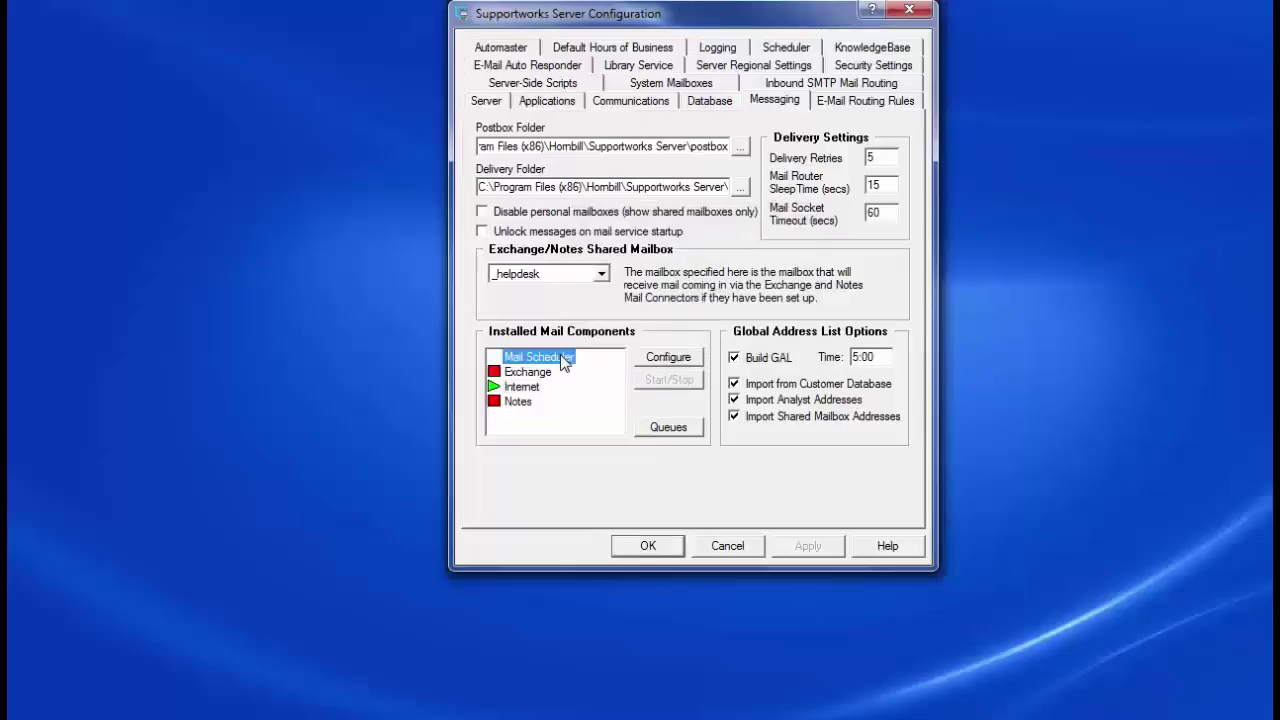
pyautogui.click(655, 357)
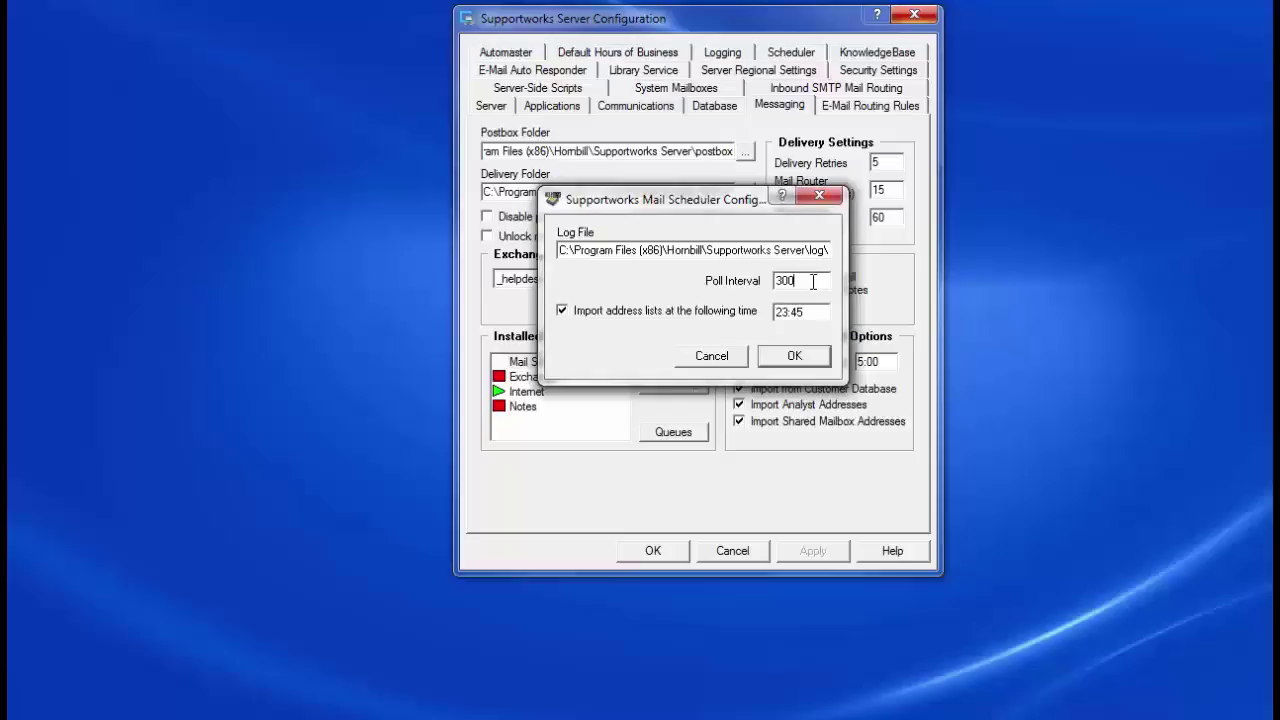
pyautogui.moveTo(813, 282); pyautogui.dragTo(758, 280)
pyautogui.write('10')
pyautogui.click(792, 357)
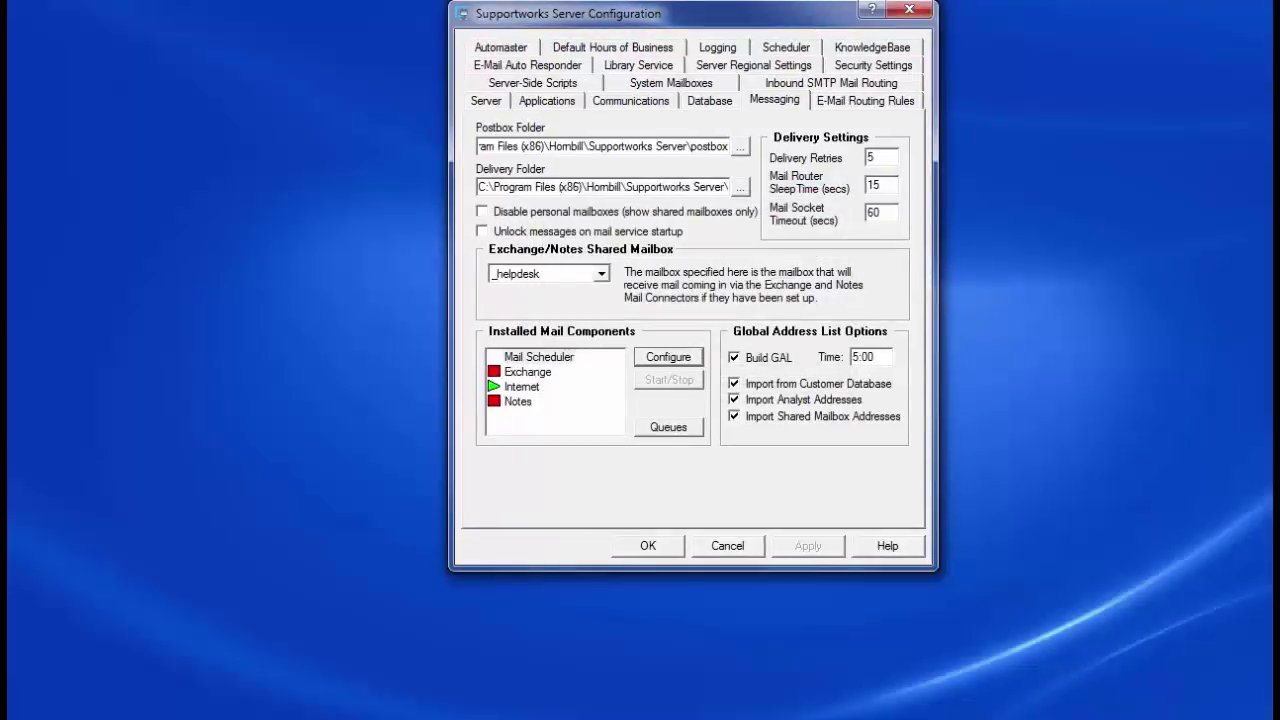
# Step: Return to the Messaging settings and select the Internet mail component
pyautogui.click(683, 86)
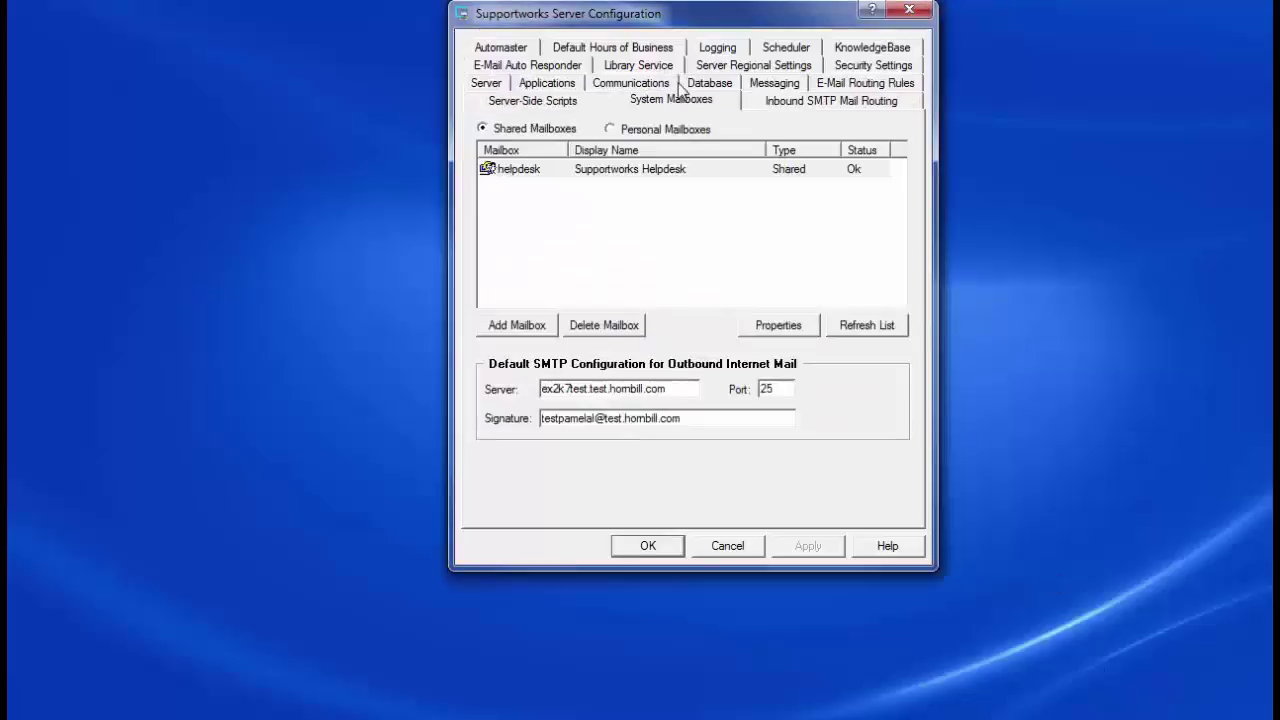
pyautogui.click(773, 84)
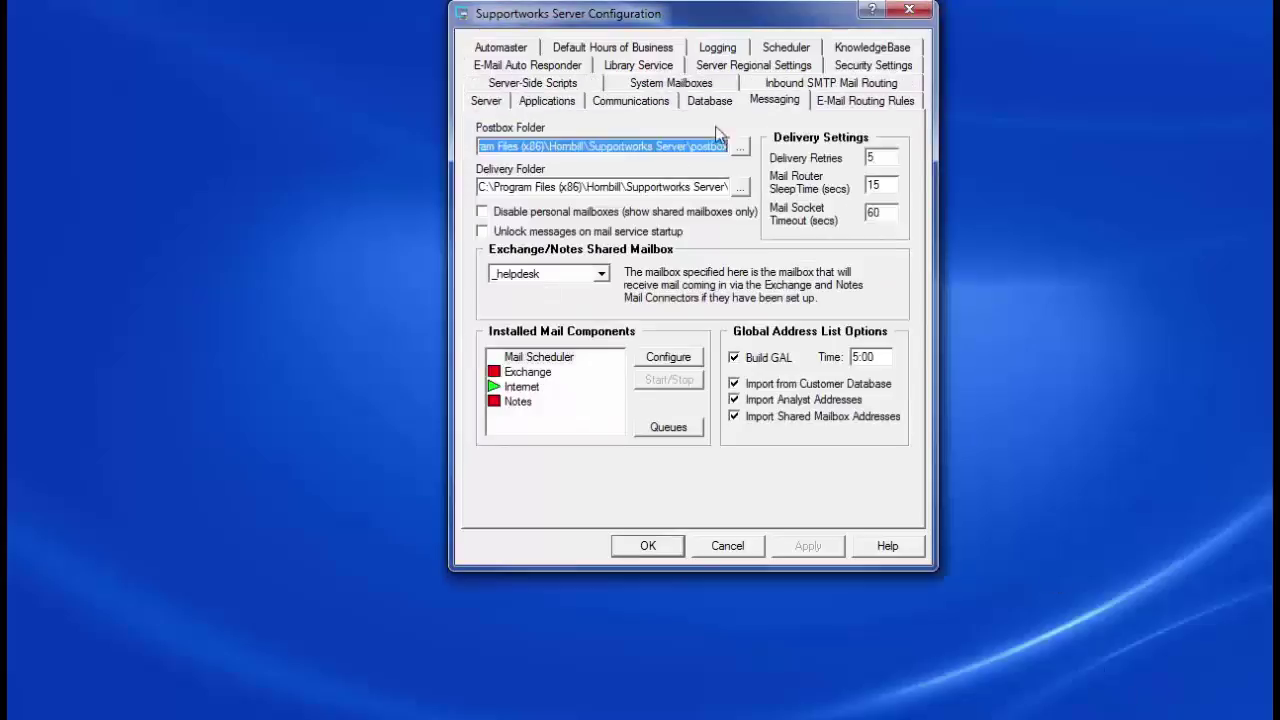
pyautogui.click(532, 388)
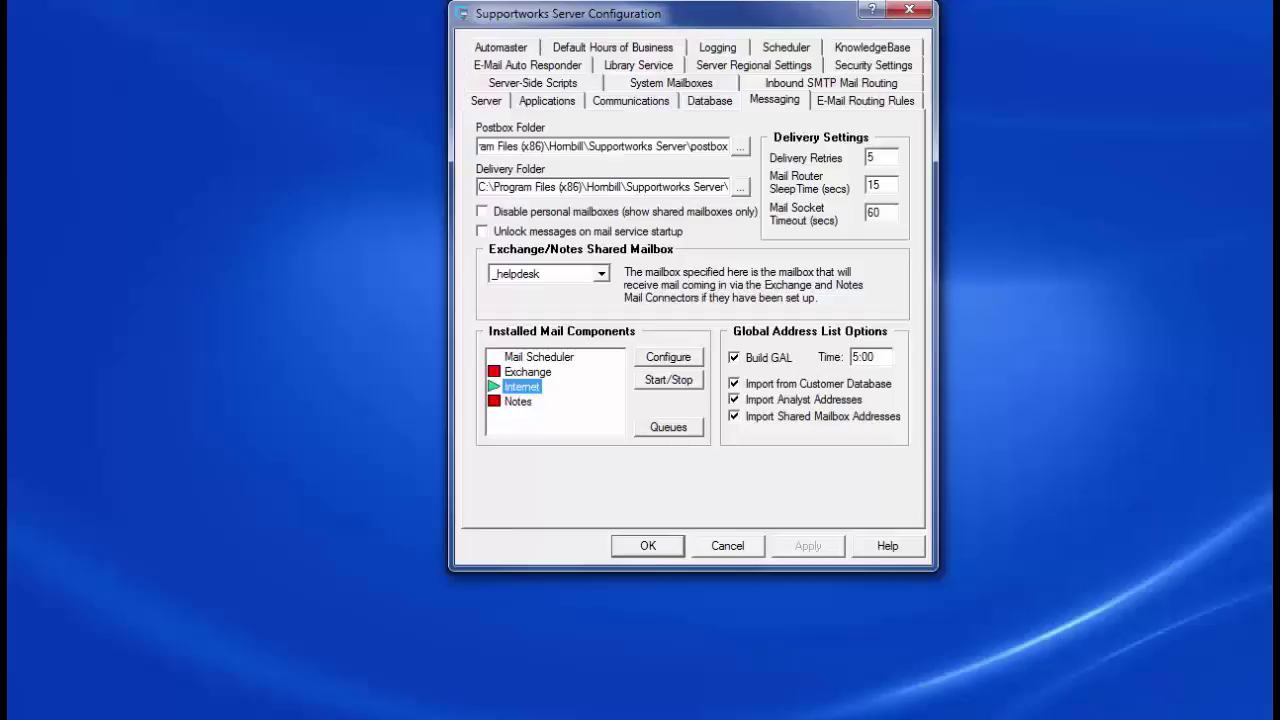
# Step: Log in to the Supportworks server with the account password
pyautogui.click(644, 412)
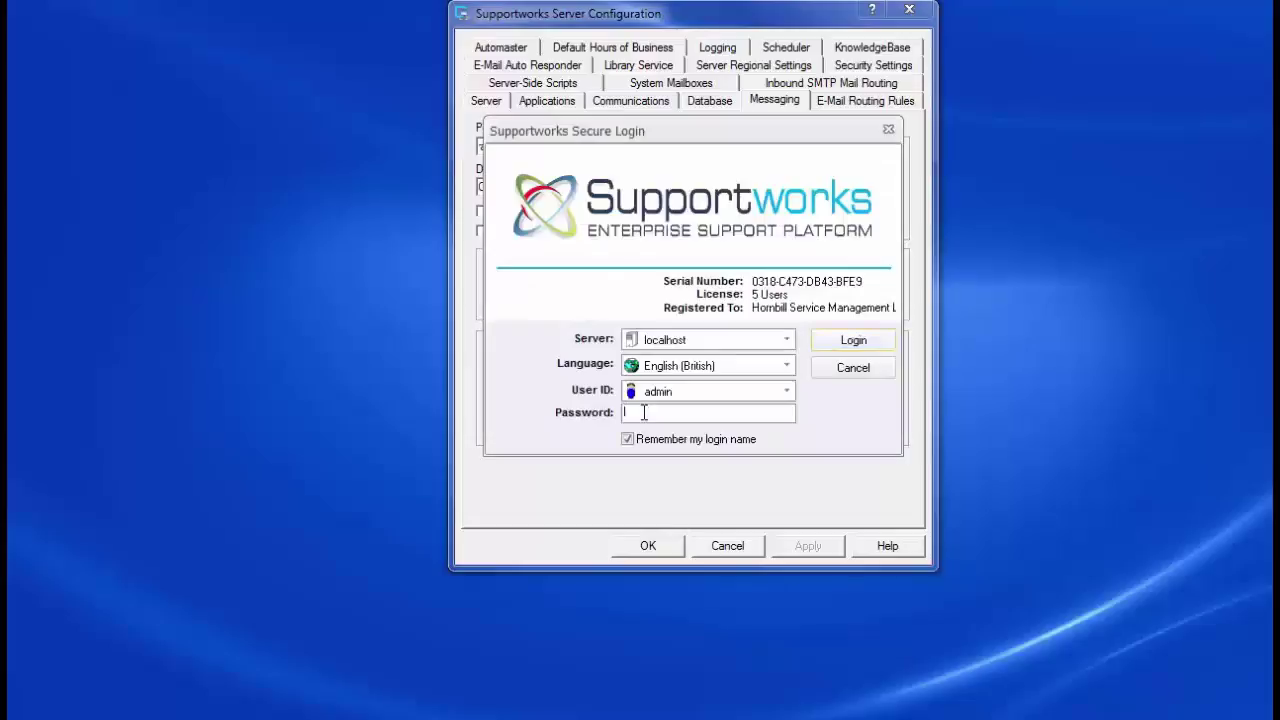
pyautogui.write('********')
pyautogui.click(837, 340)
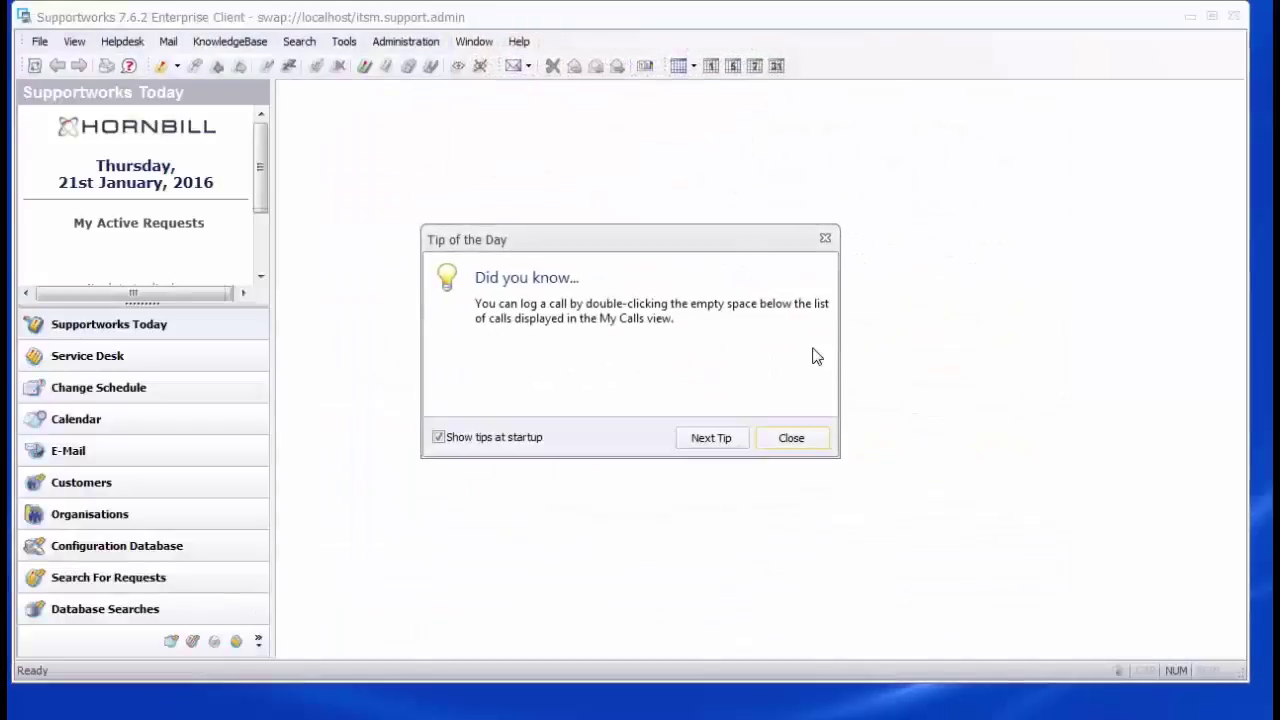
# Step: Dismiss Tip of the Day, show the Service Desk, and bring up the Administrator analyst's options
pyautogui.click(805, 437)
pyautogui.click(171, 366)
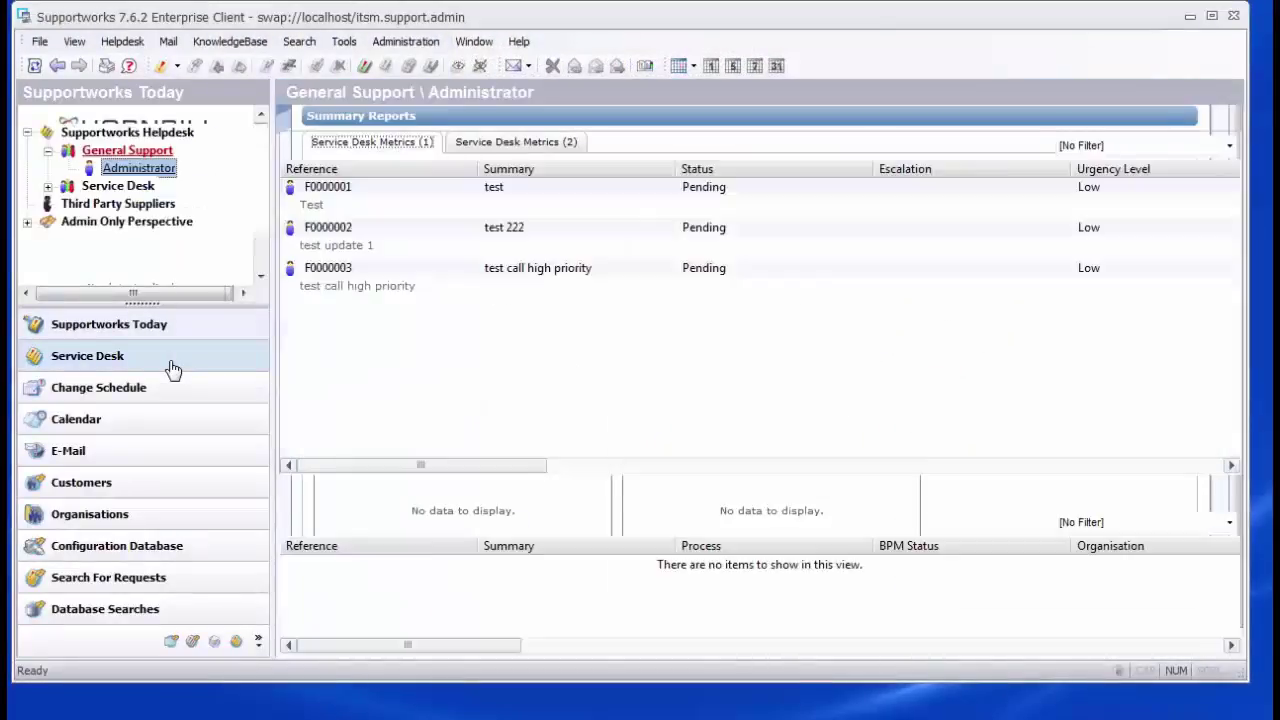
pyautogui.rightClick(160, 176)
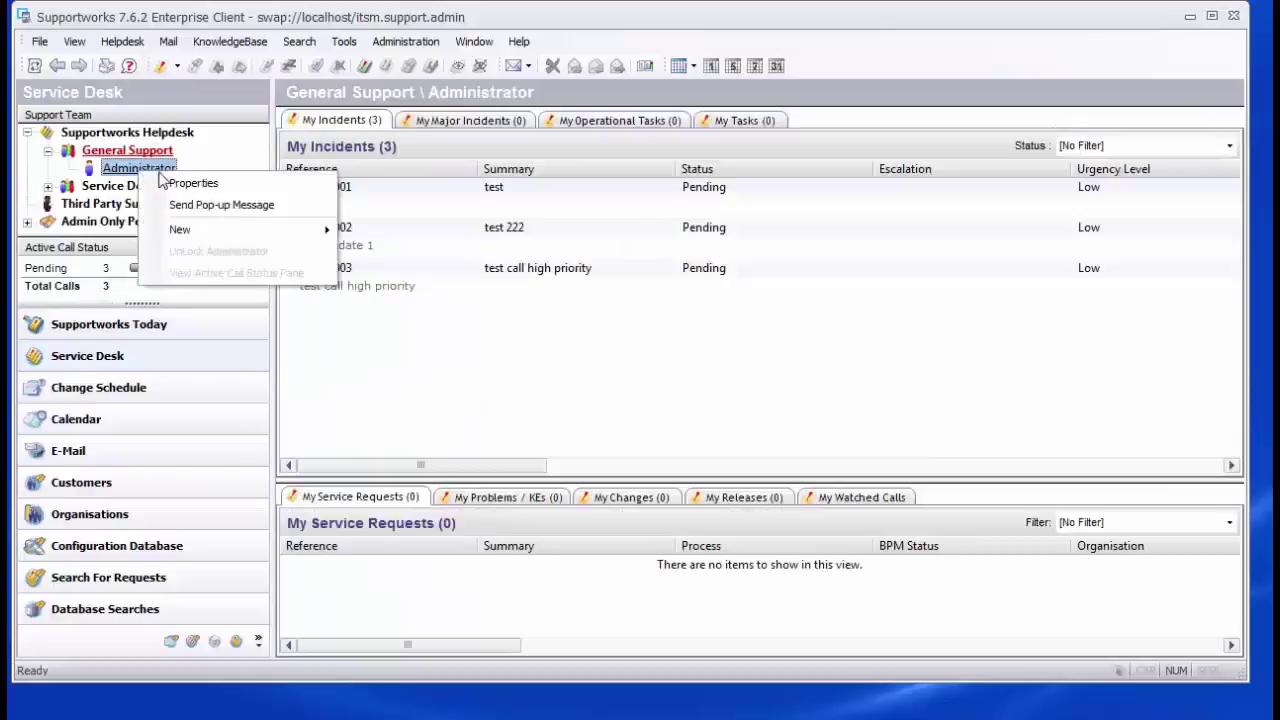
# Step: Add the Helpdesk shared mailbox to the Administrator analyst's e-mail privileges
pyautogui.click(180, 184)
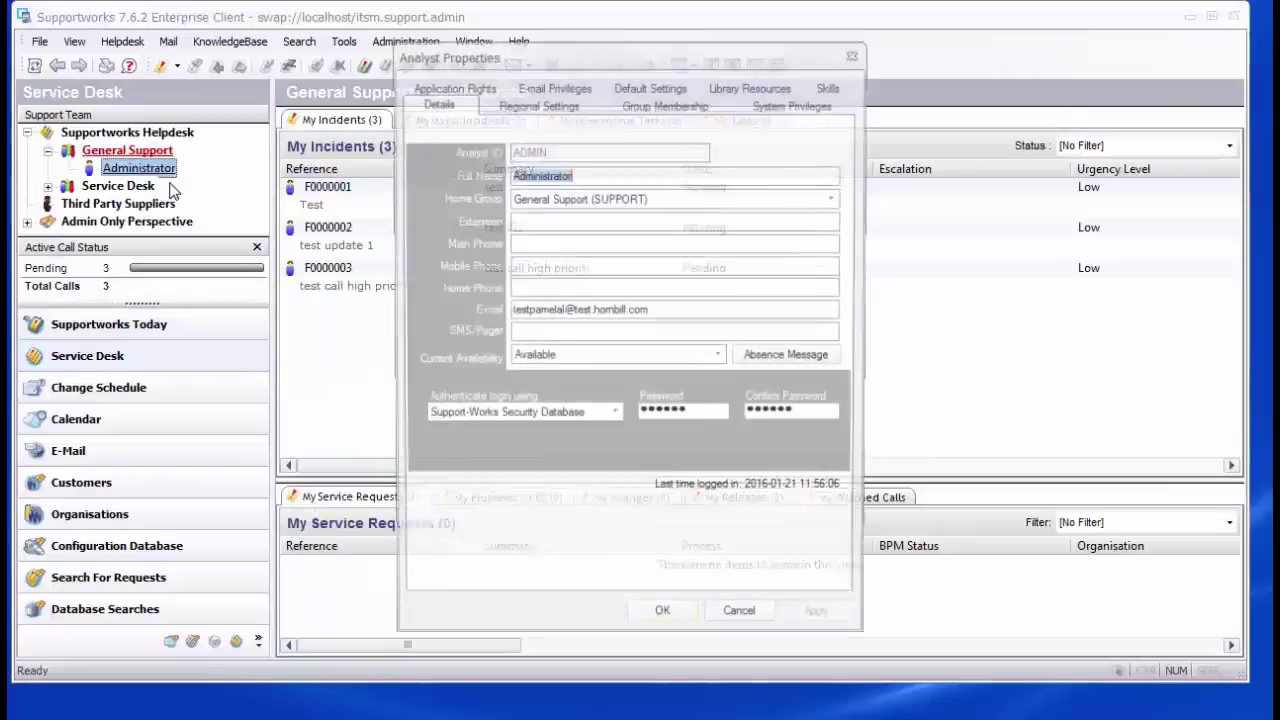
pyautogui.click(530, 85)
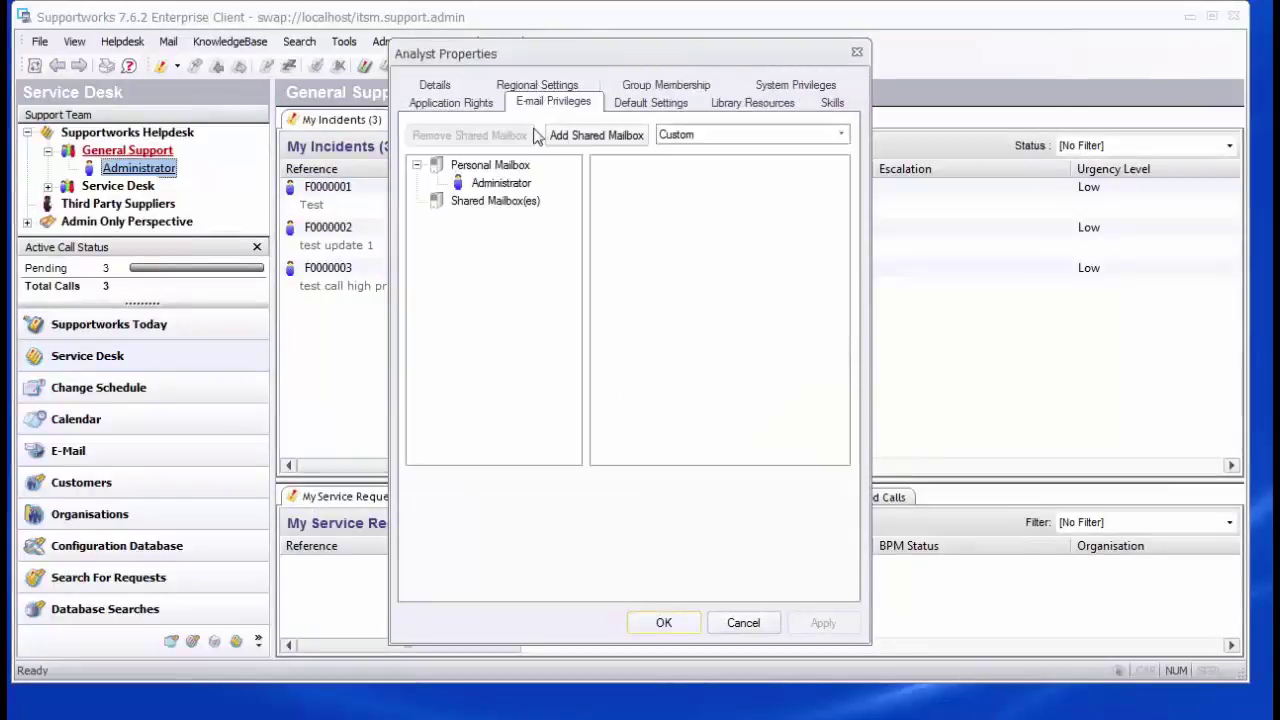
pyautogui.click(498, 203)
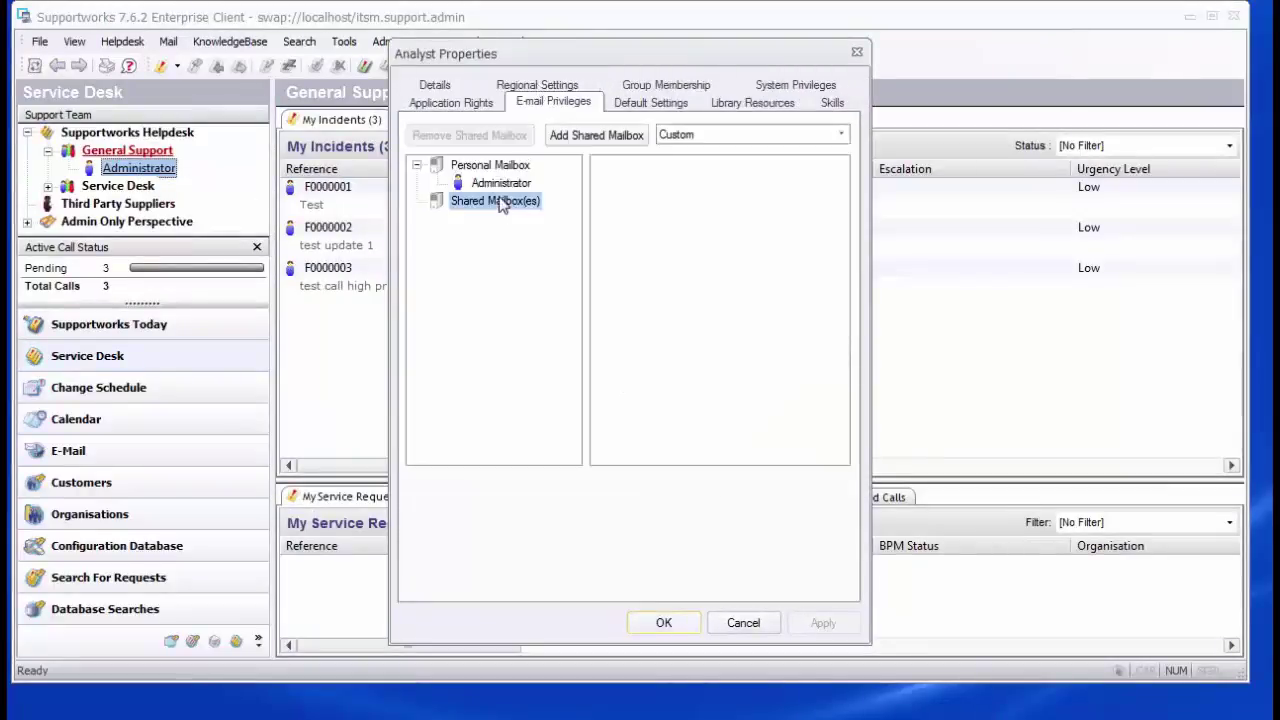
pyautogui.click(504, 168)
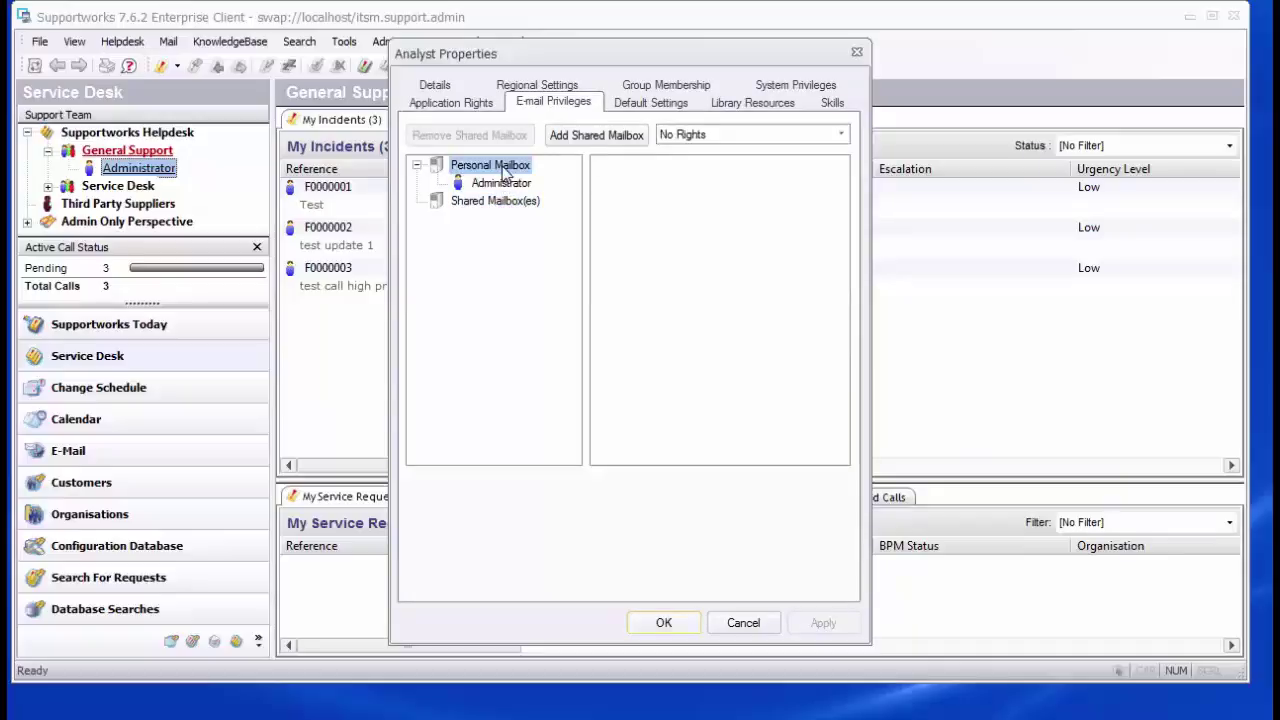
pyautogui.click(506, 205)
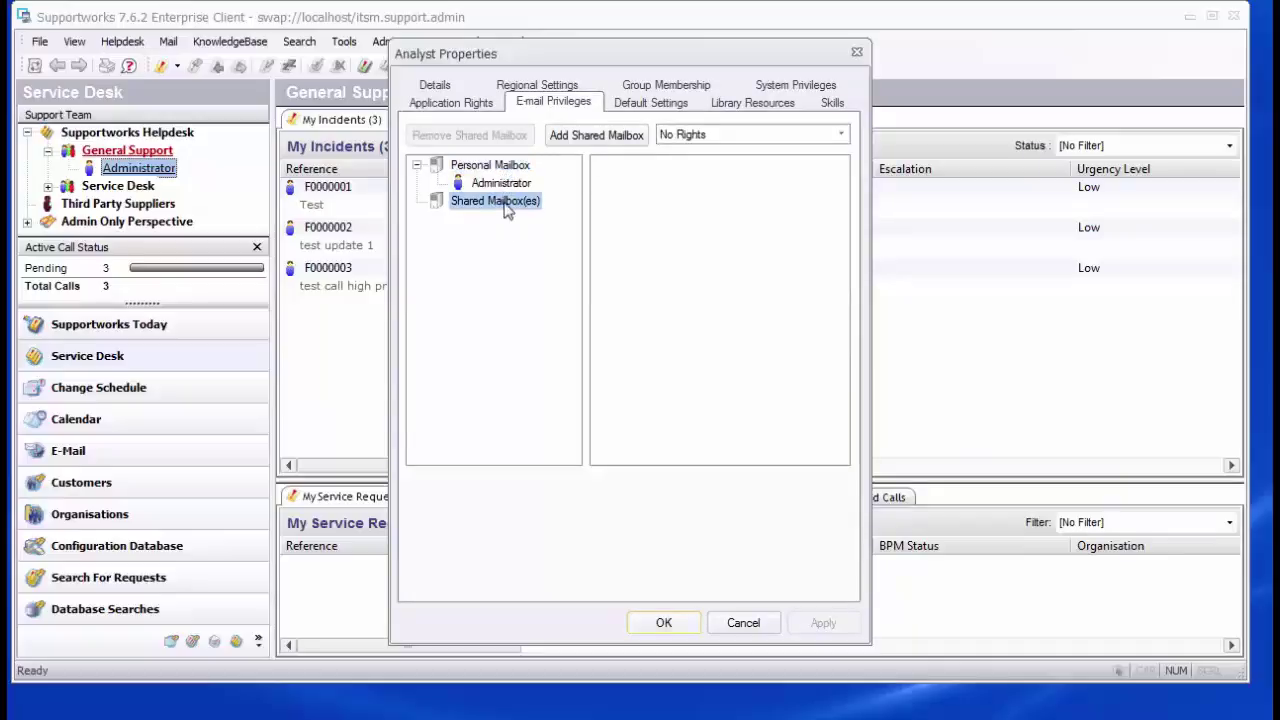
pyautogui.click(578, 138)
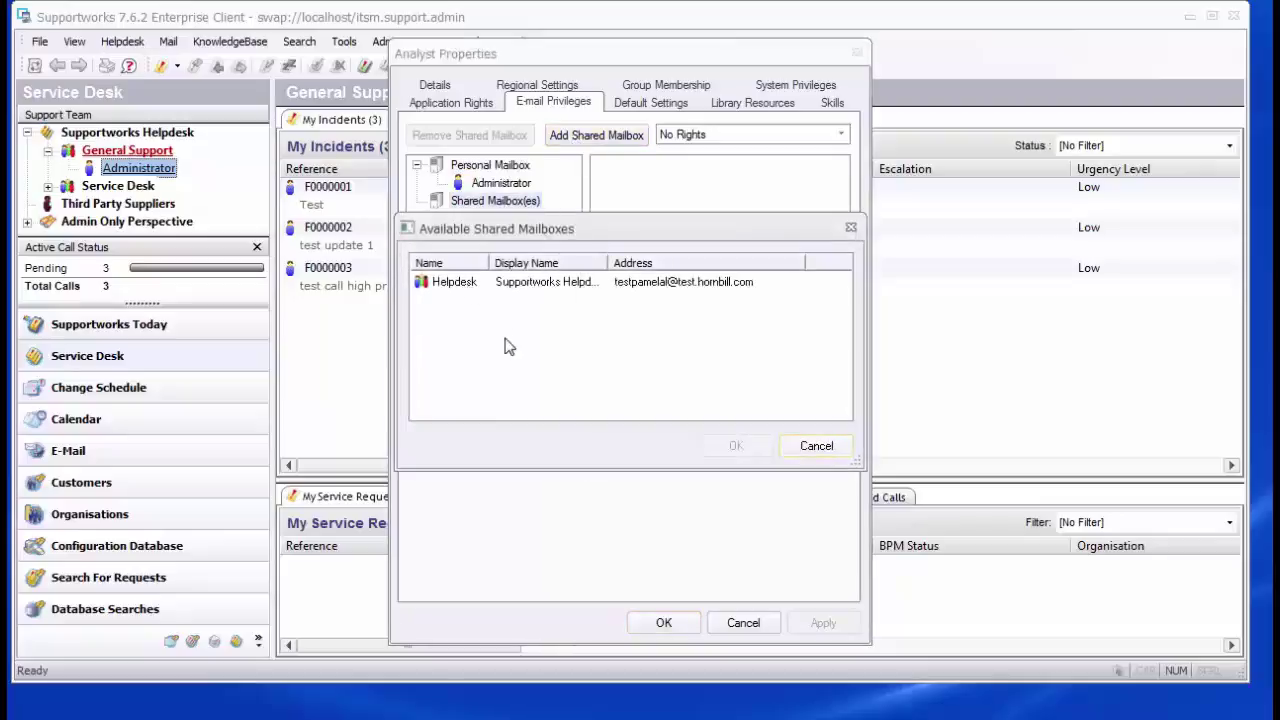
pyautogui.click(466, 286)
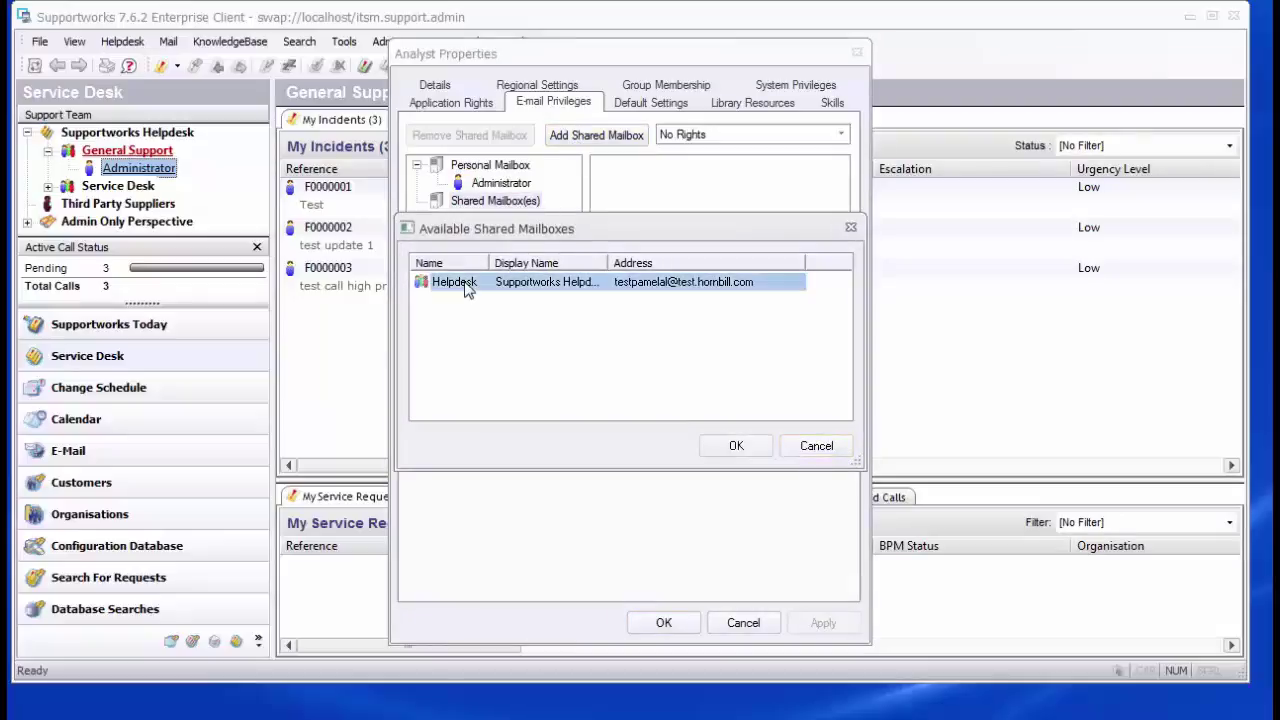
pyautogui.click(716, 446)
# Step: Grant All Rights on the Supportworks Helpdesk mailbox and apply the changes to the current session
pyautogui.click(531, 222)
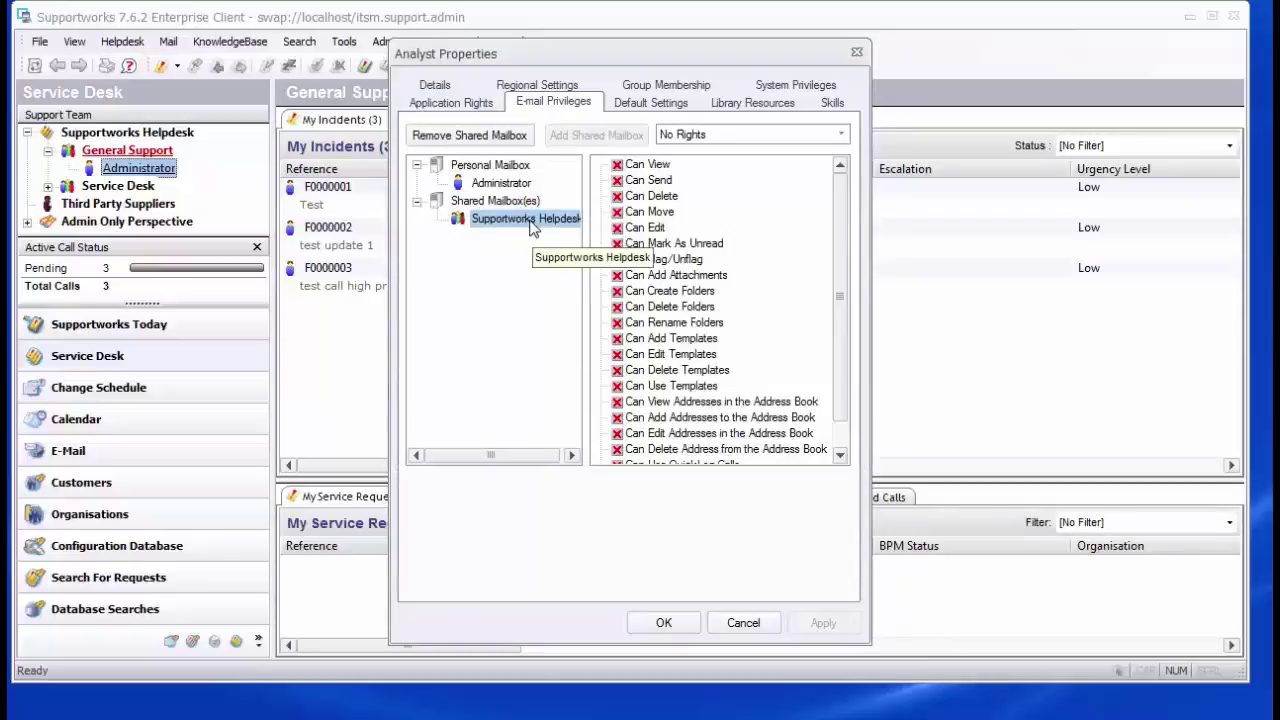
pyautogui.click(843, 138)
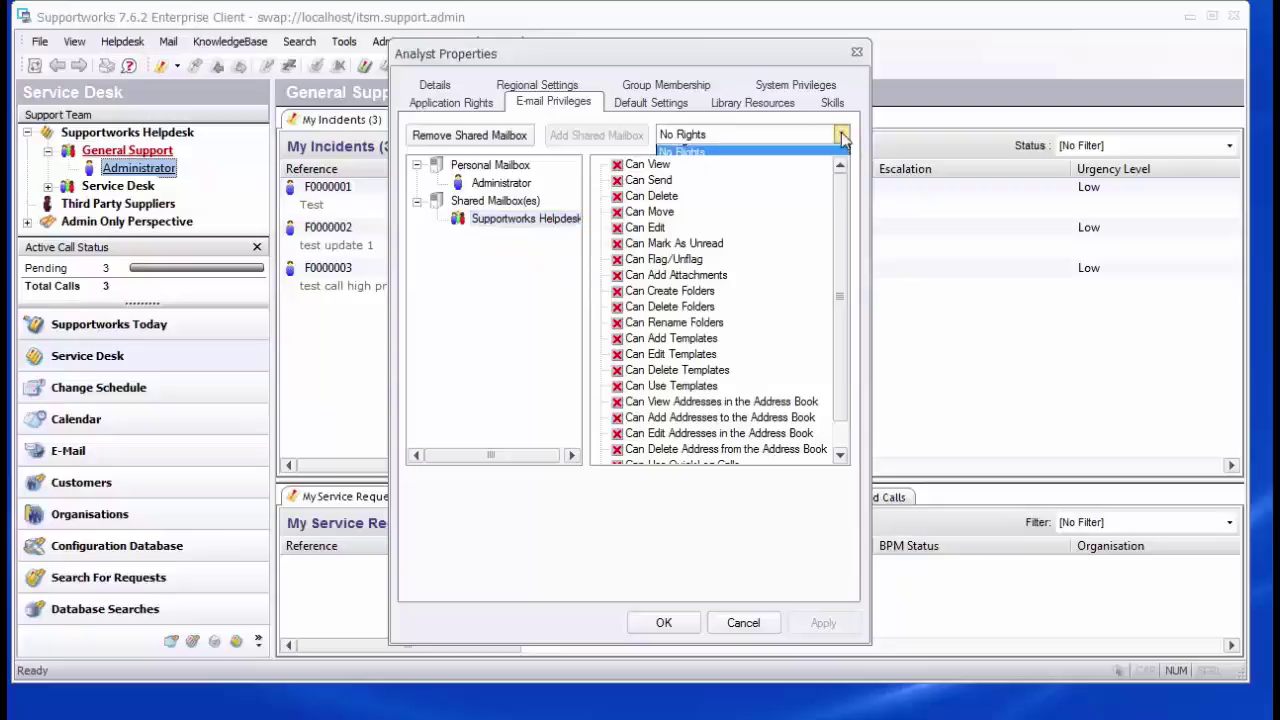
pyautogui.click(753, 168)
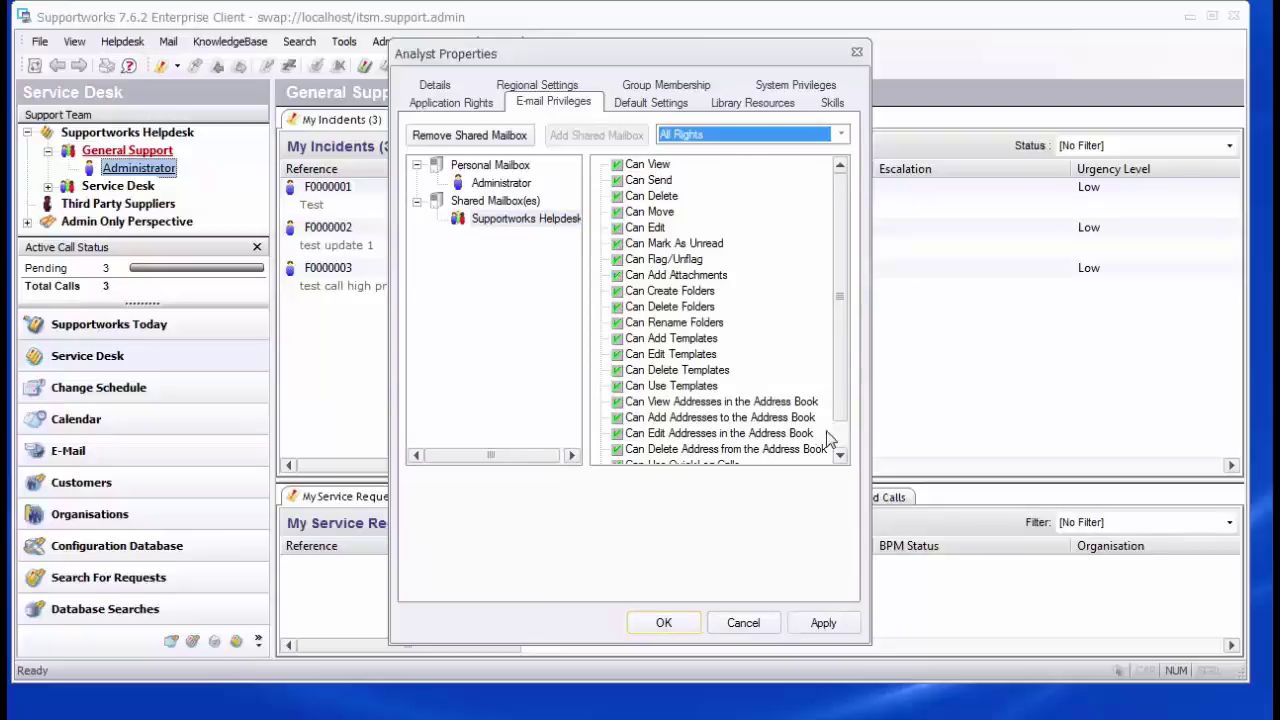
pyautogui.click(823, 622)
pyautogui.click(664, 622)
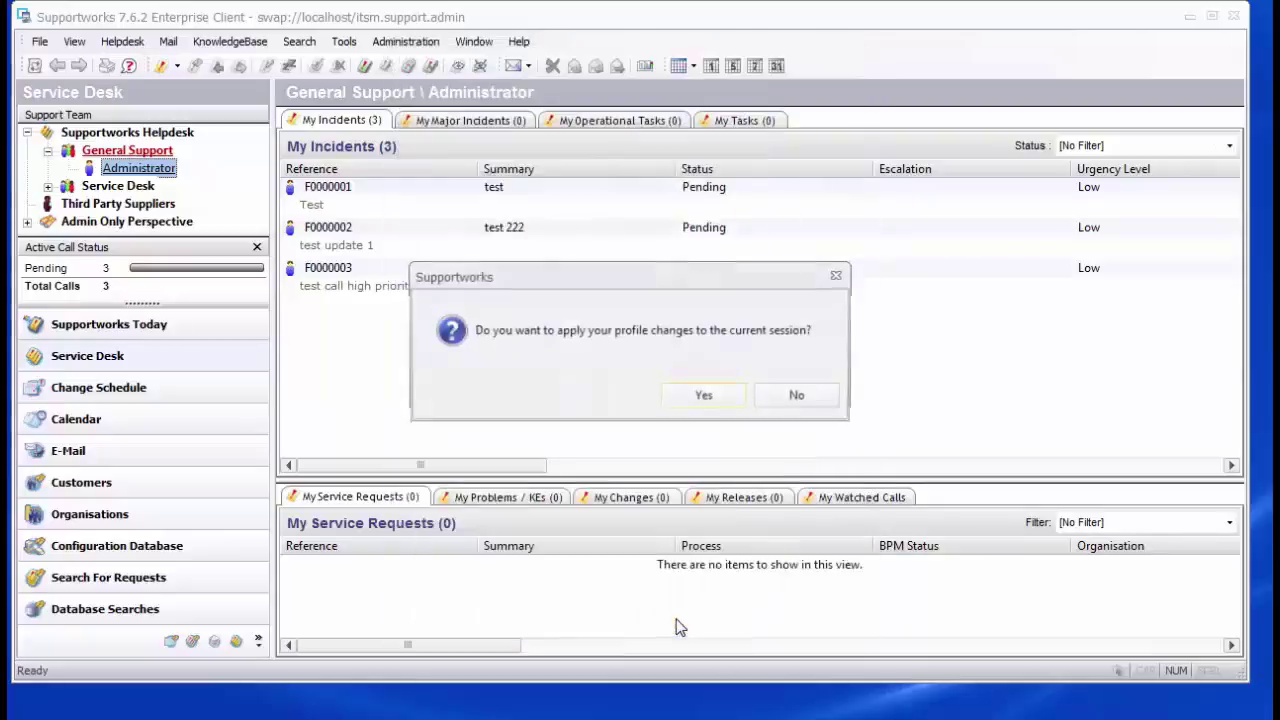
pyautogui.click(700, 396)
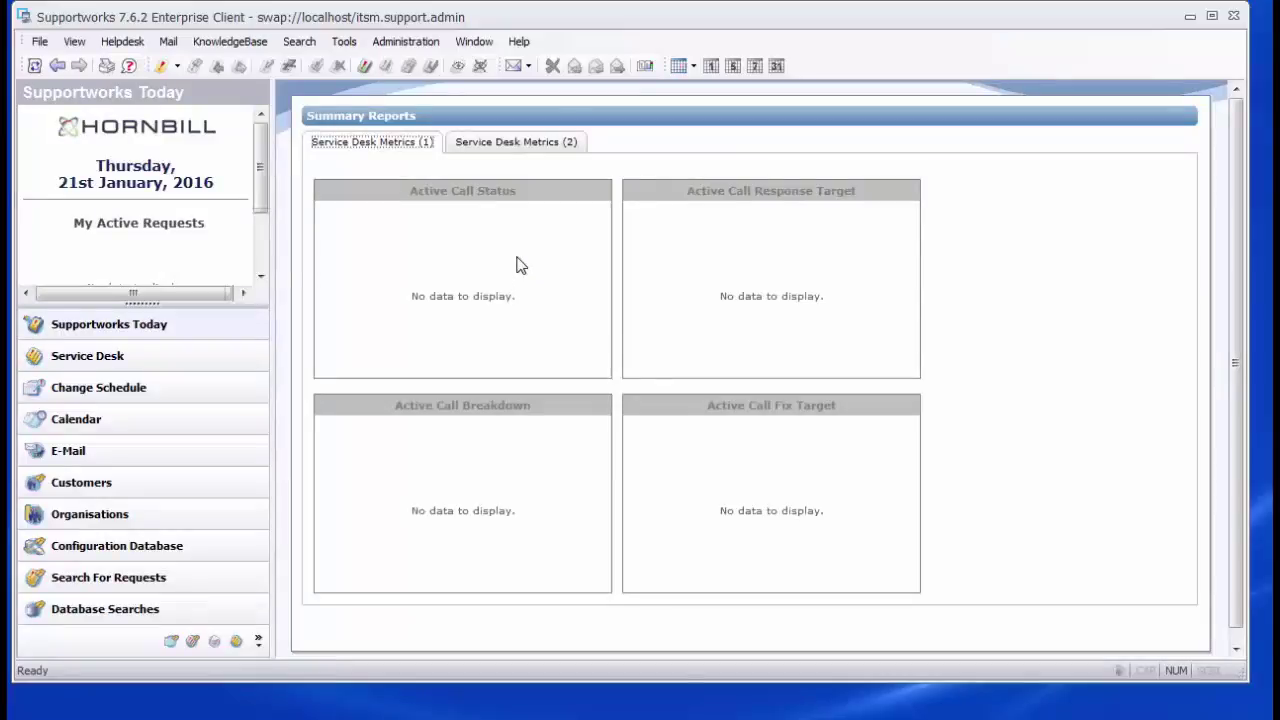
# Step: Set the client's Default Mail Origin to the Supportworks Helpdesk shared mailbox address
pyautogui.click(1036, 718)
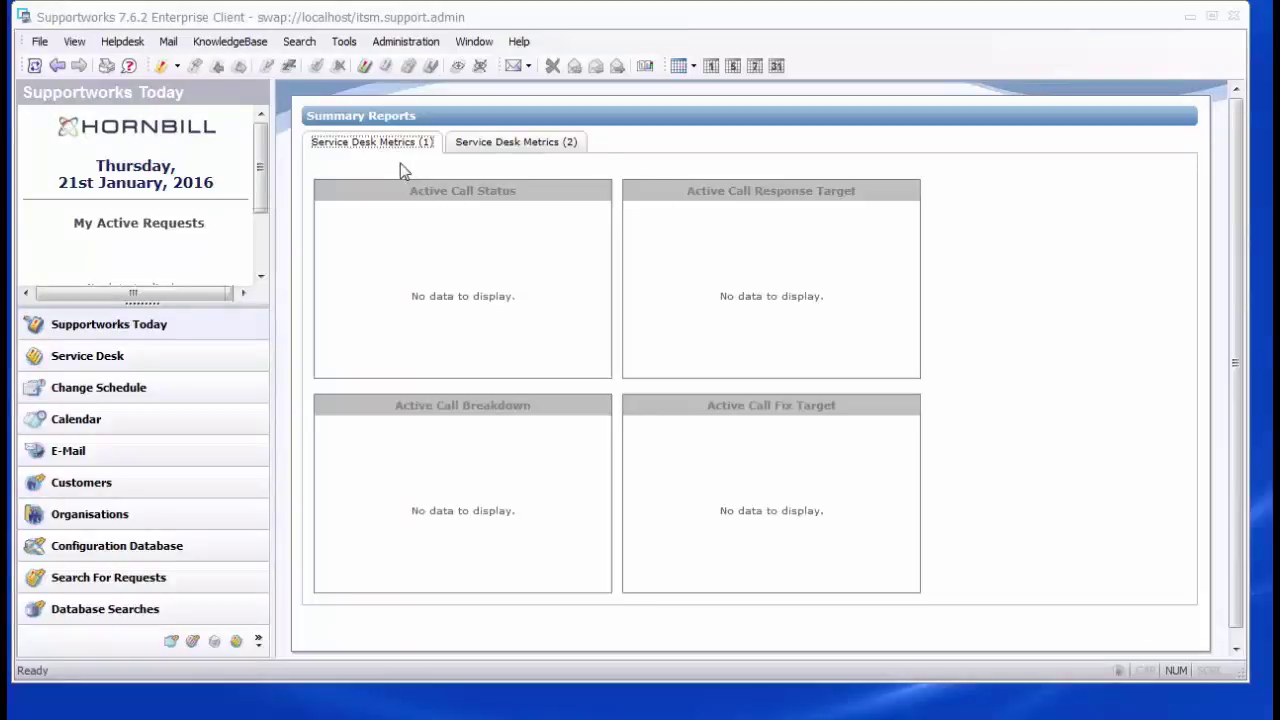
pyautogui.click(345, 42)
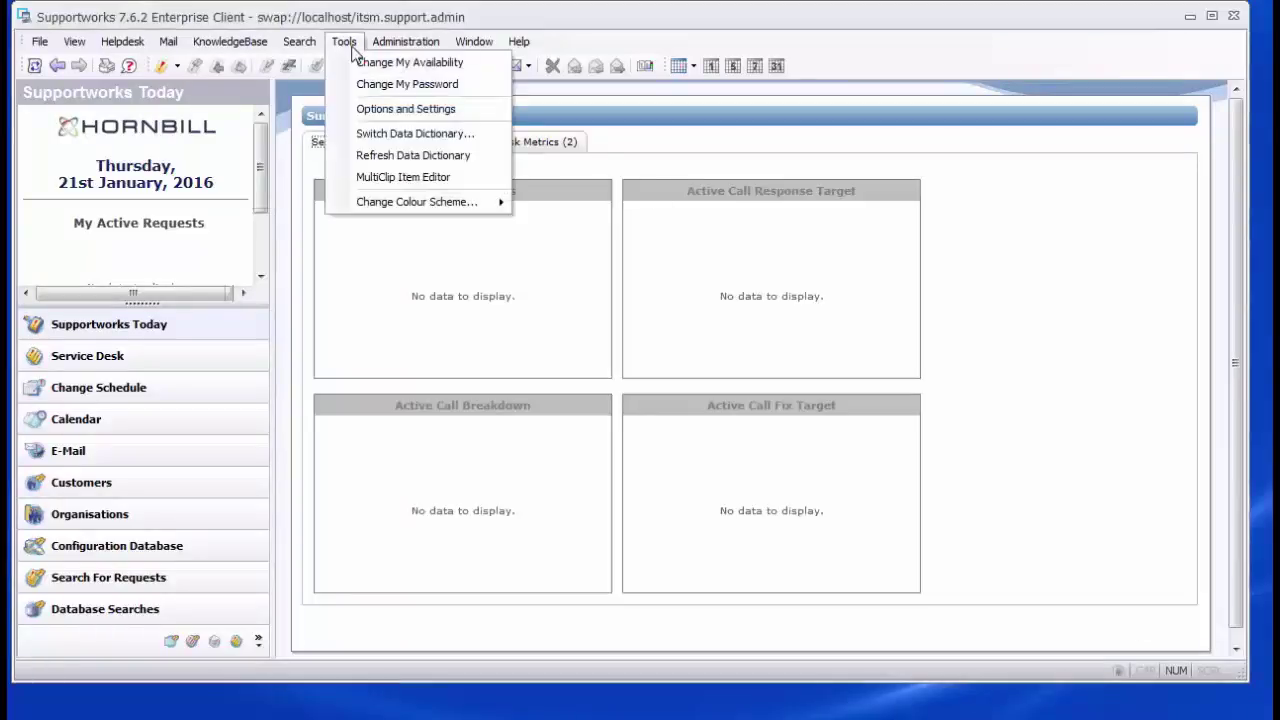
pyautogui.click(380, 116)
pyautogui.click(686, 191)
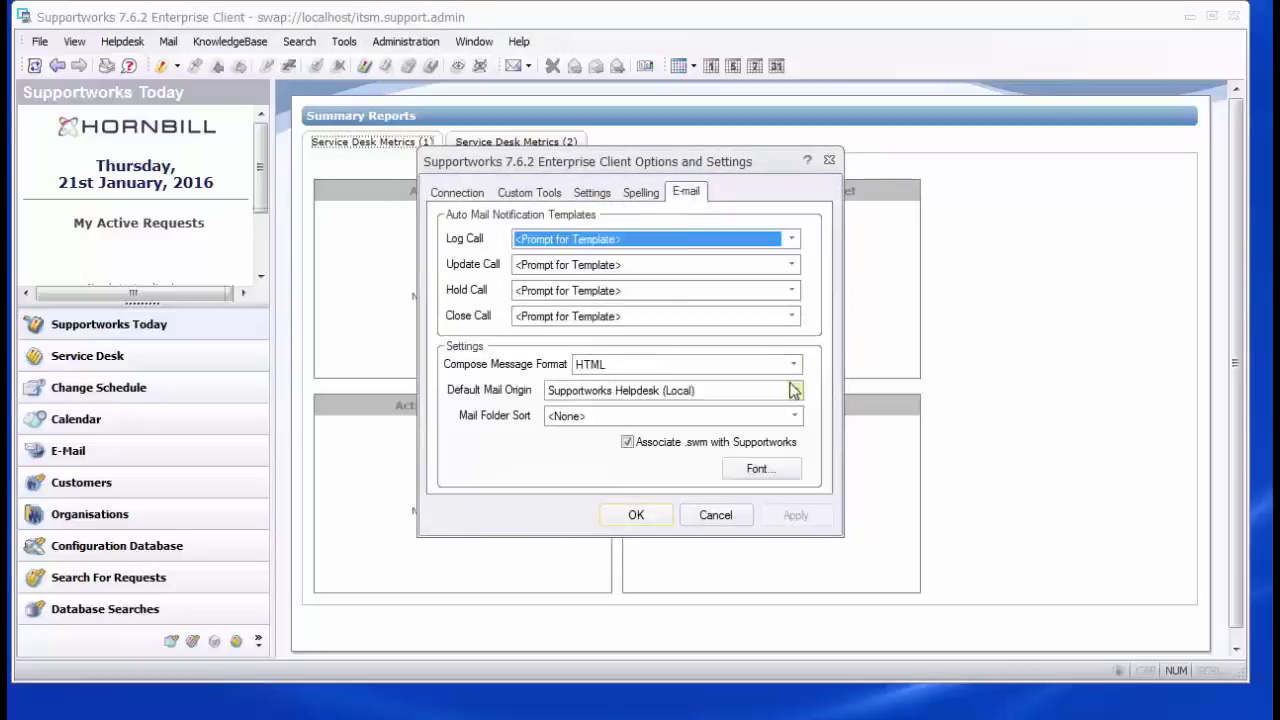
pyautogui.click(796, 391)
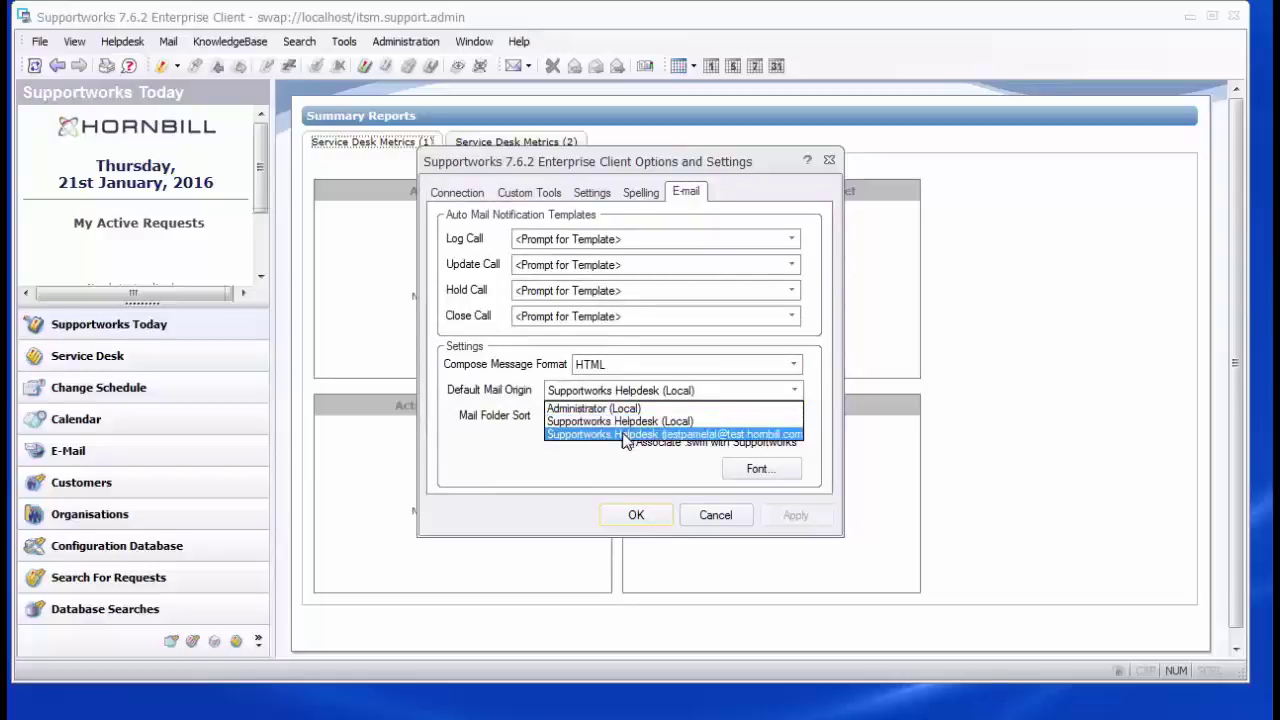
pyautogui.click(623, 437)
pyautogui.click(790, 515)
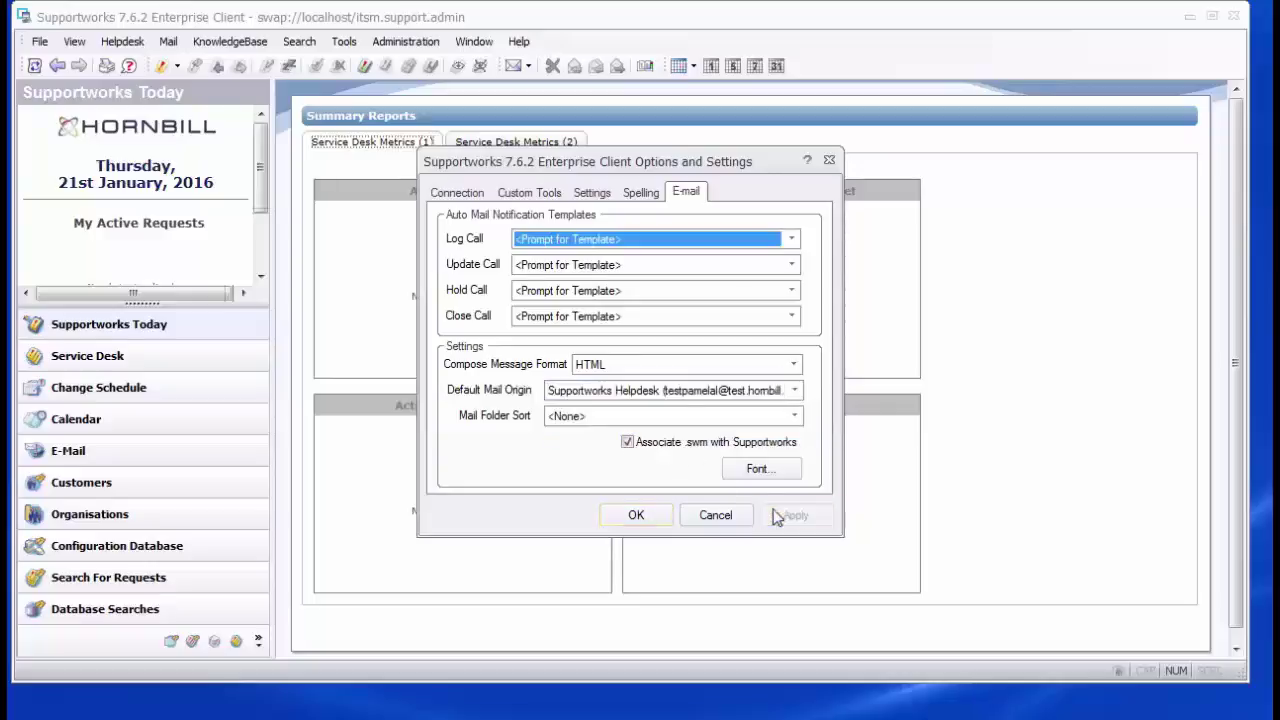
pyautogui.click(636, 515)
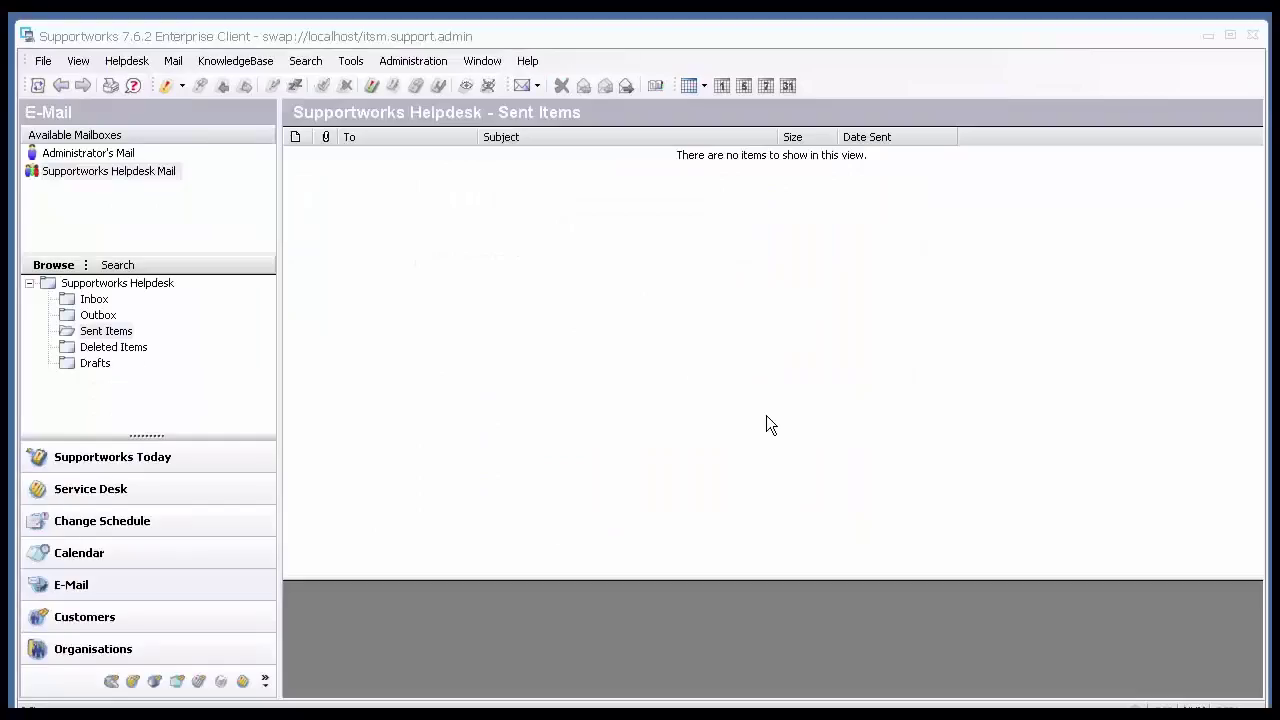
# Step: Send a new message with subject and body 'test email' to the support address
pyautogui.click(173, 61)
pyautogui.click(170, 80)
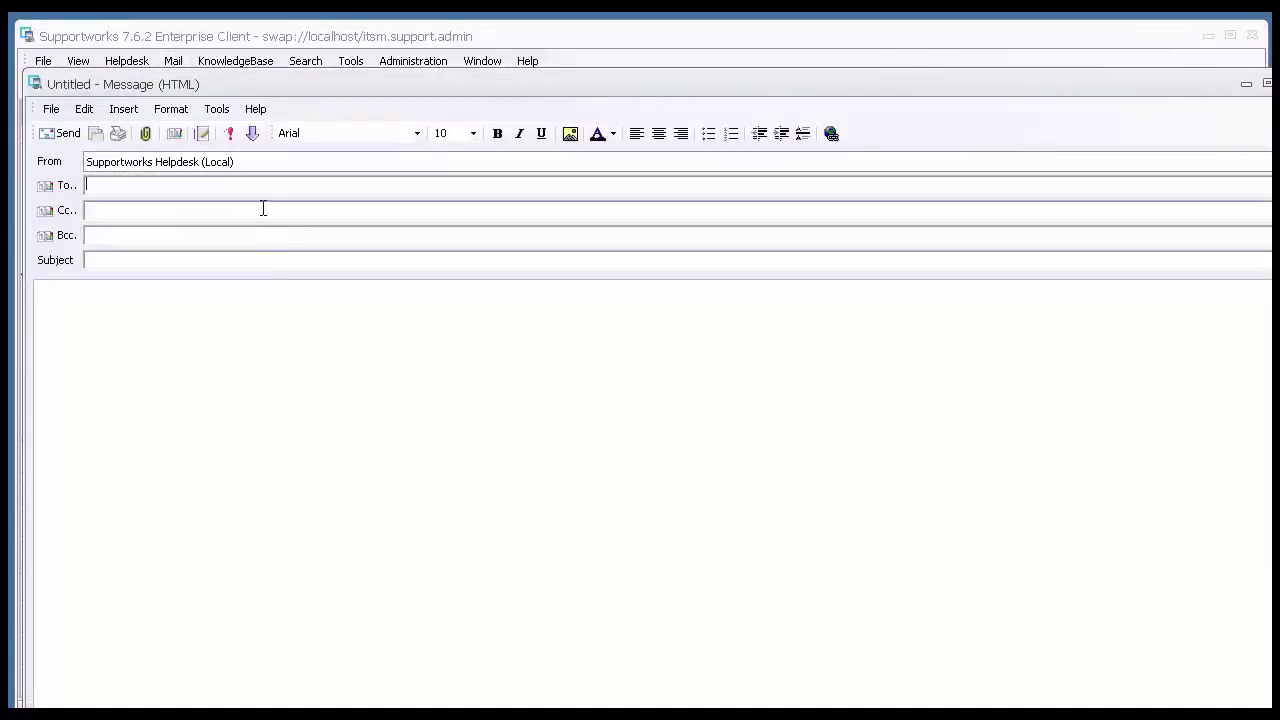
pyautogui.click(264, 186)
pyautogui.press('Tab')
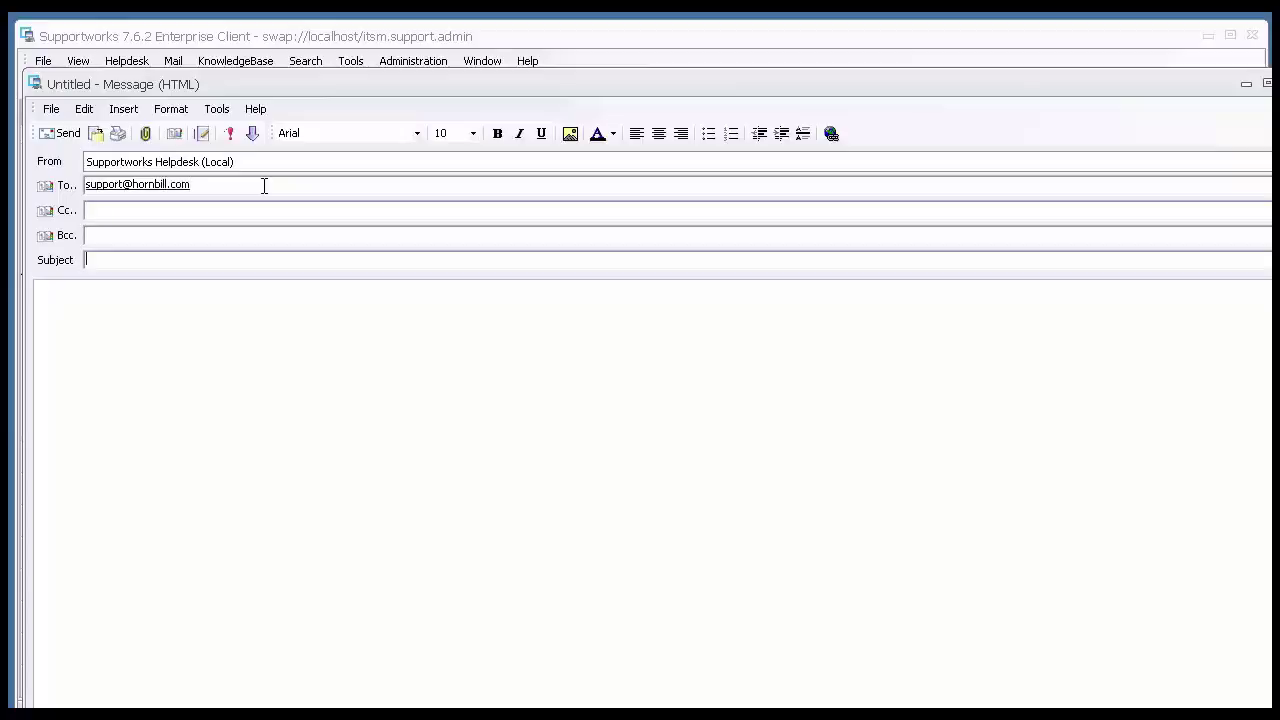
pyautogui.write('test email')
pyautogui.press('Tab')
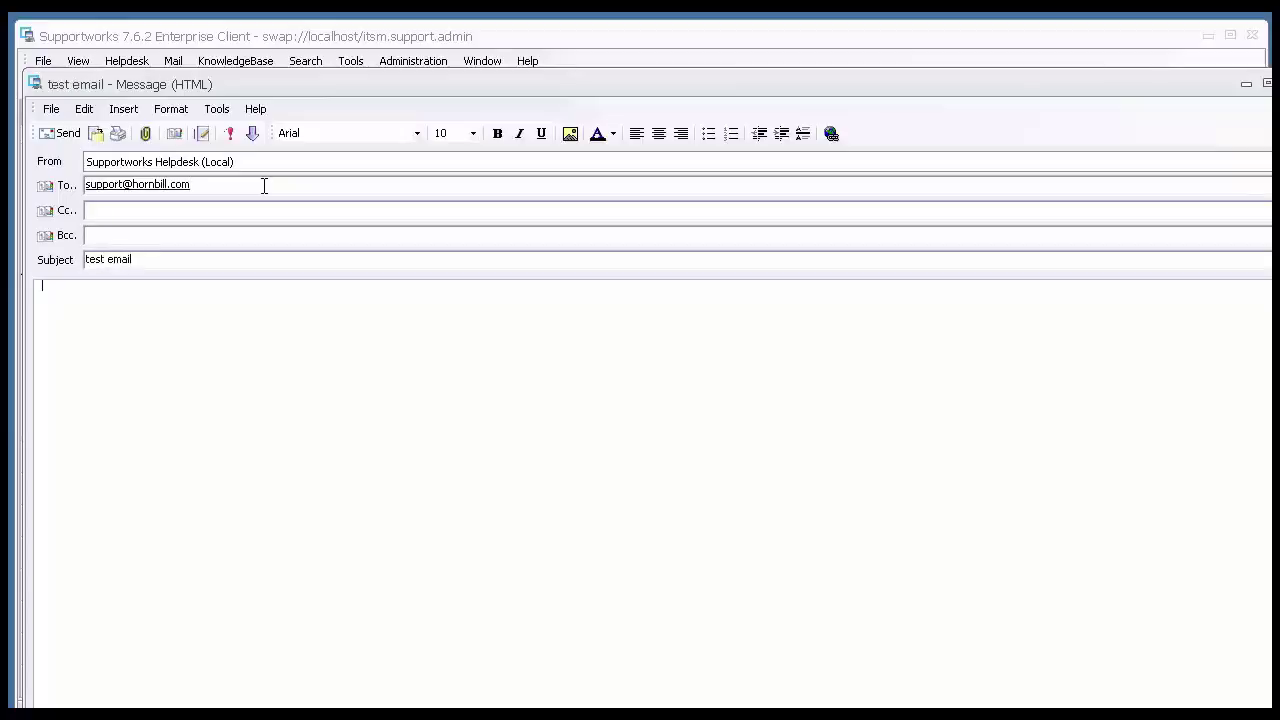
pyautogui.write('test email')
pyautogui.click(57, 130)
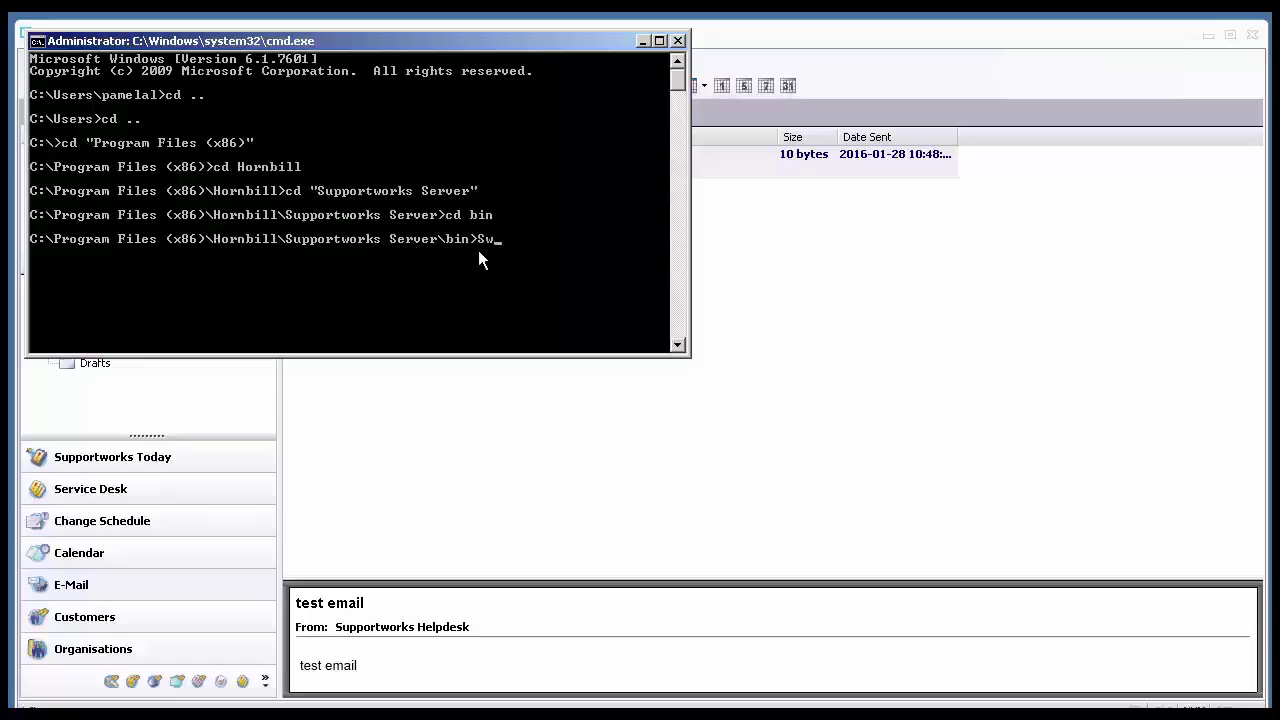
# Step: Run SwInternetMC.exe -v -o to send the queued outbound helpdesk mail
pyautogui.write('ternetNC.')
pyautogui.press('BackSpace')
pyautogui.press('BackSpace')
pyautogui.press('BackSpace')
pyautogui.write('MC.exe -v -o')
pyautogui.press('Return')
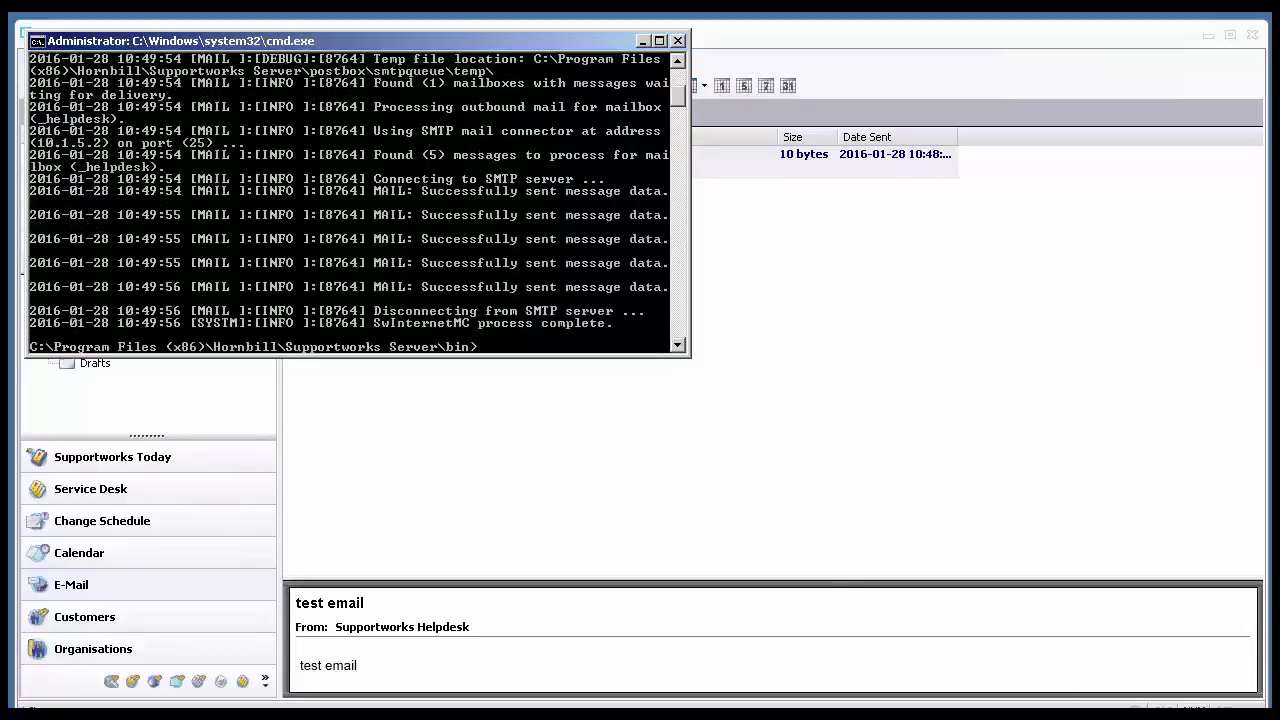
pyautogui.click(497, 505)
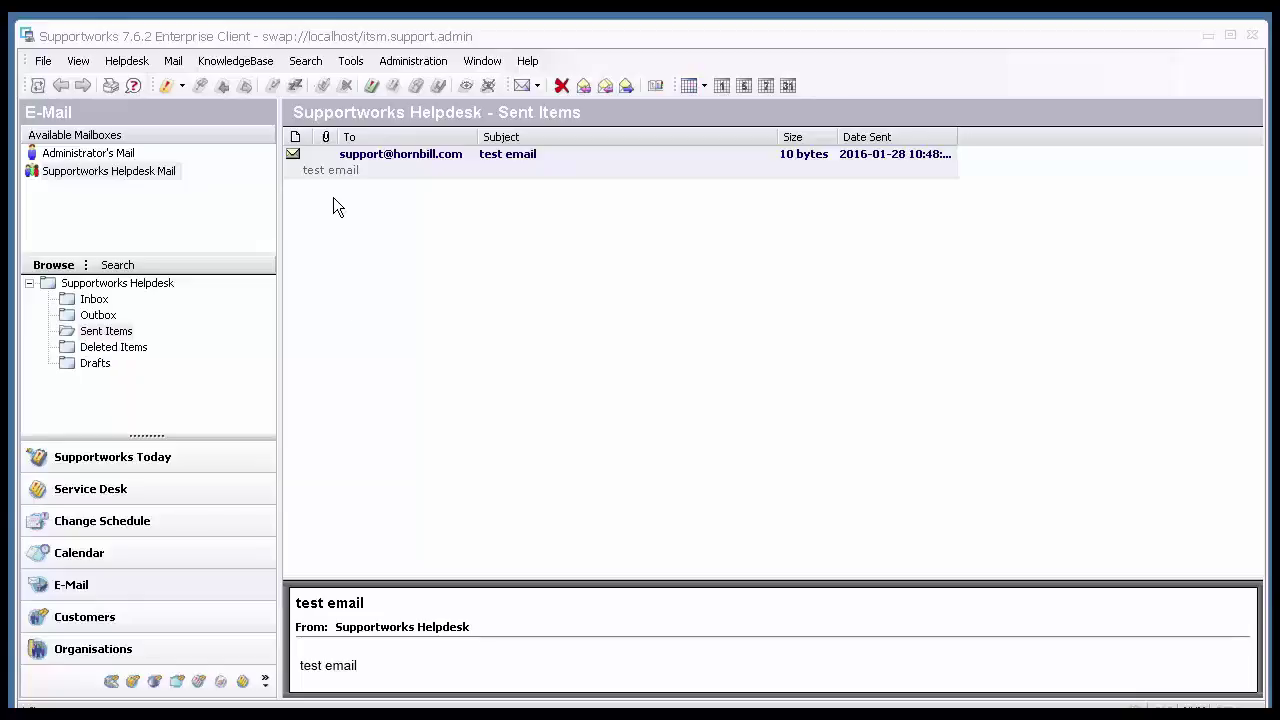
# Step: Rerun the connector as SwInternetMC.exe -v -i to fetch inbound helpdesk mail
pyautogui.hotkey('alt', 'Tab')
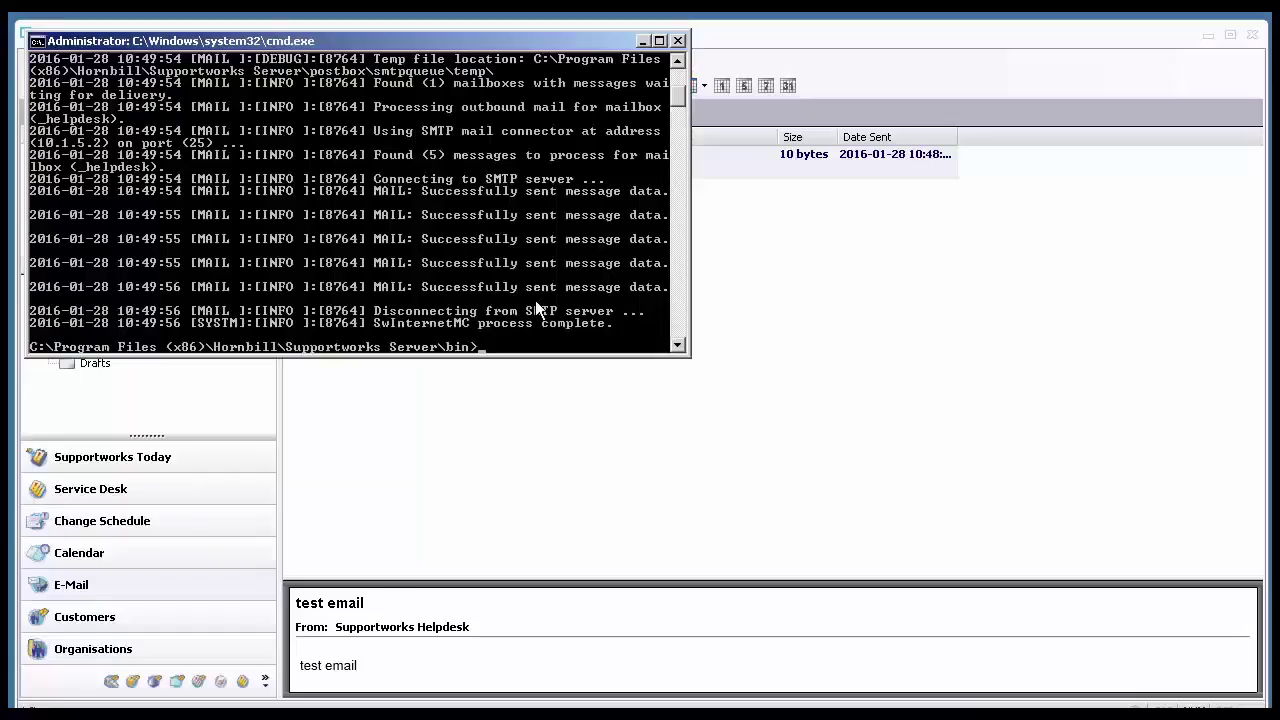
pyautogui.press('Up')
pyautogui.press('BackSpace')
pyautogui.write('i')
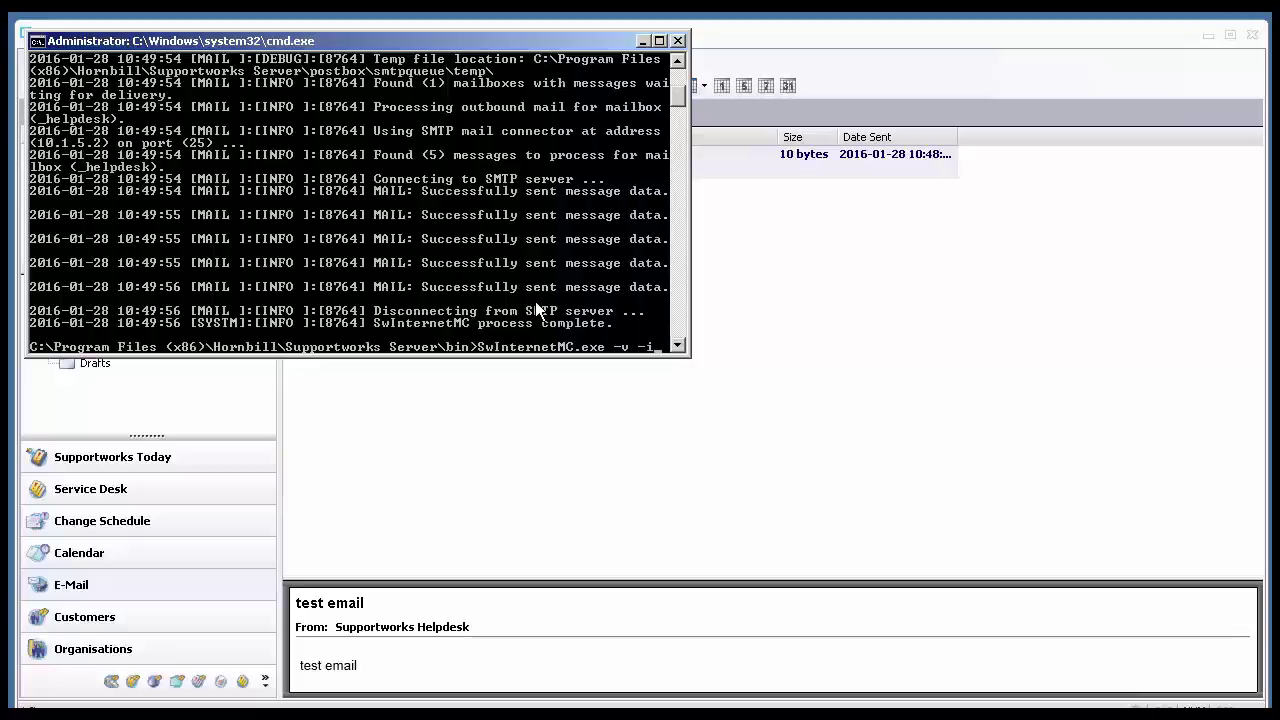
pyautogui.press('Return')
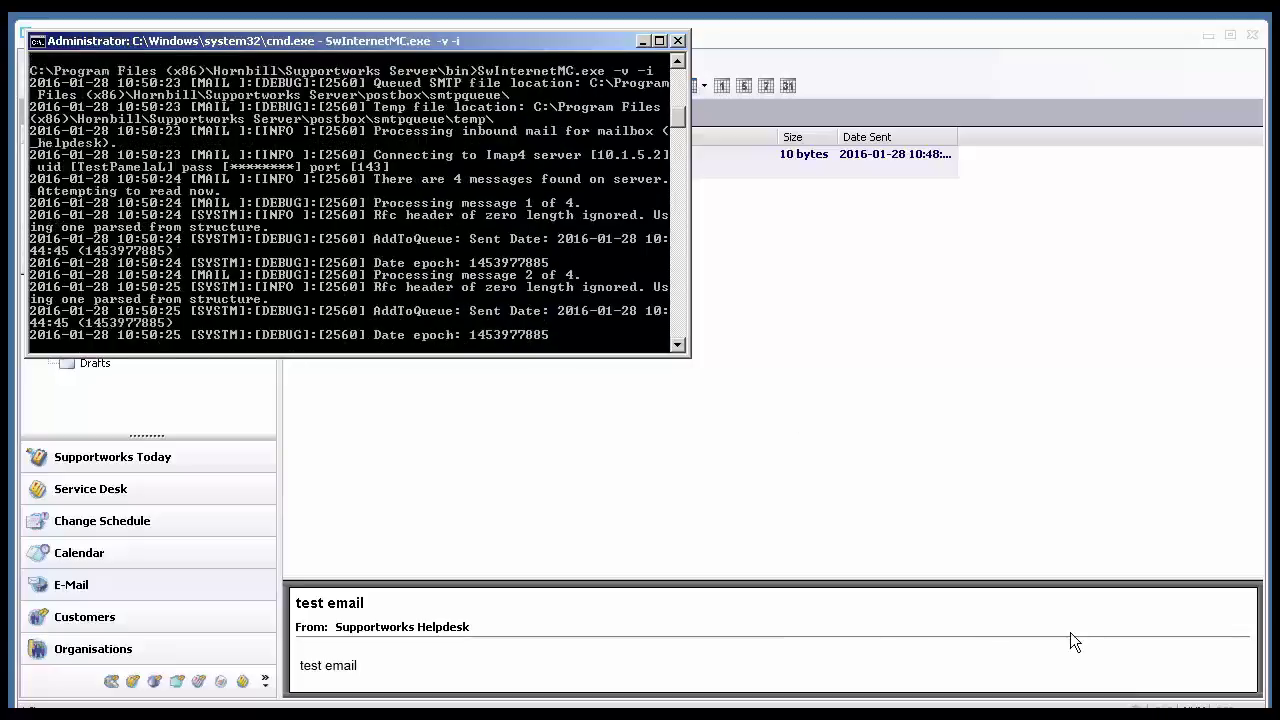